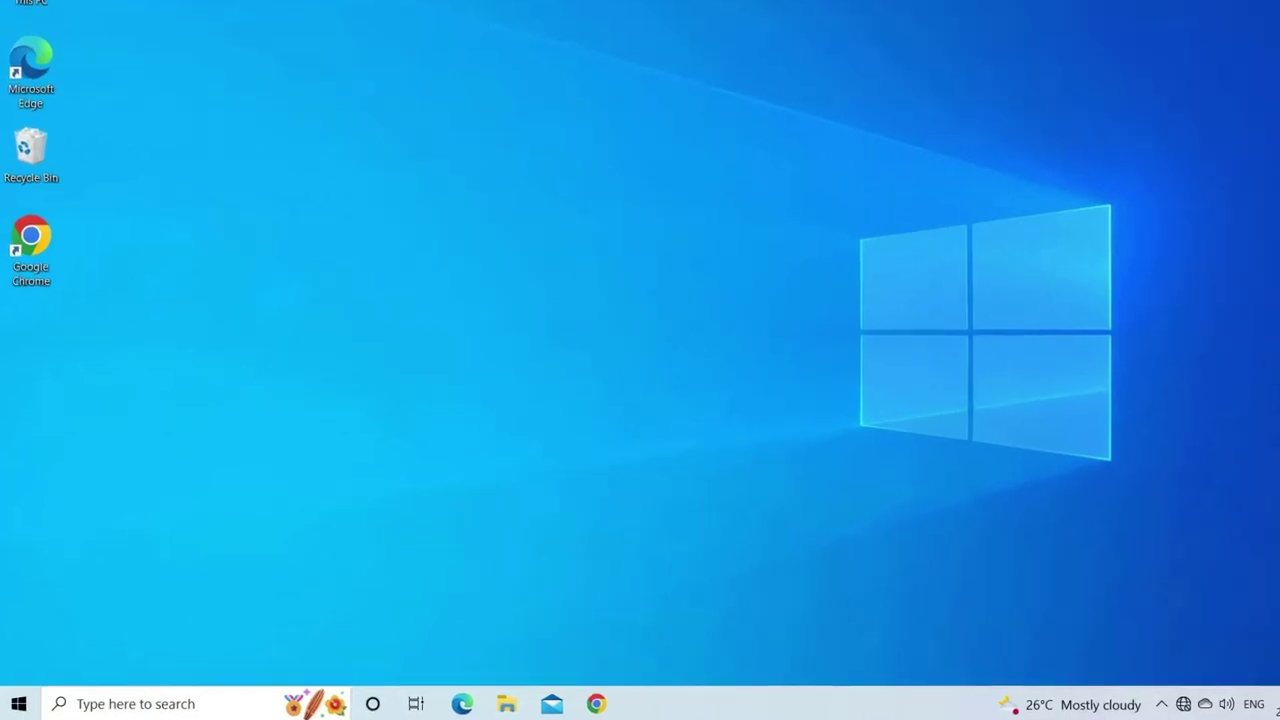
Launch Disk Management with diskmgmt.msc from the Run box.
key(super+r)
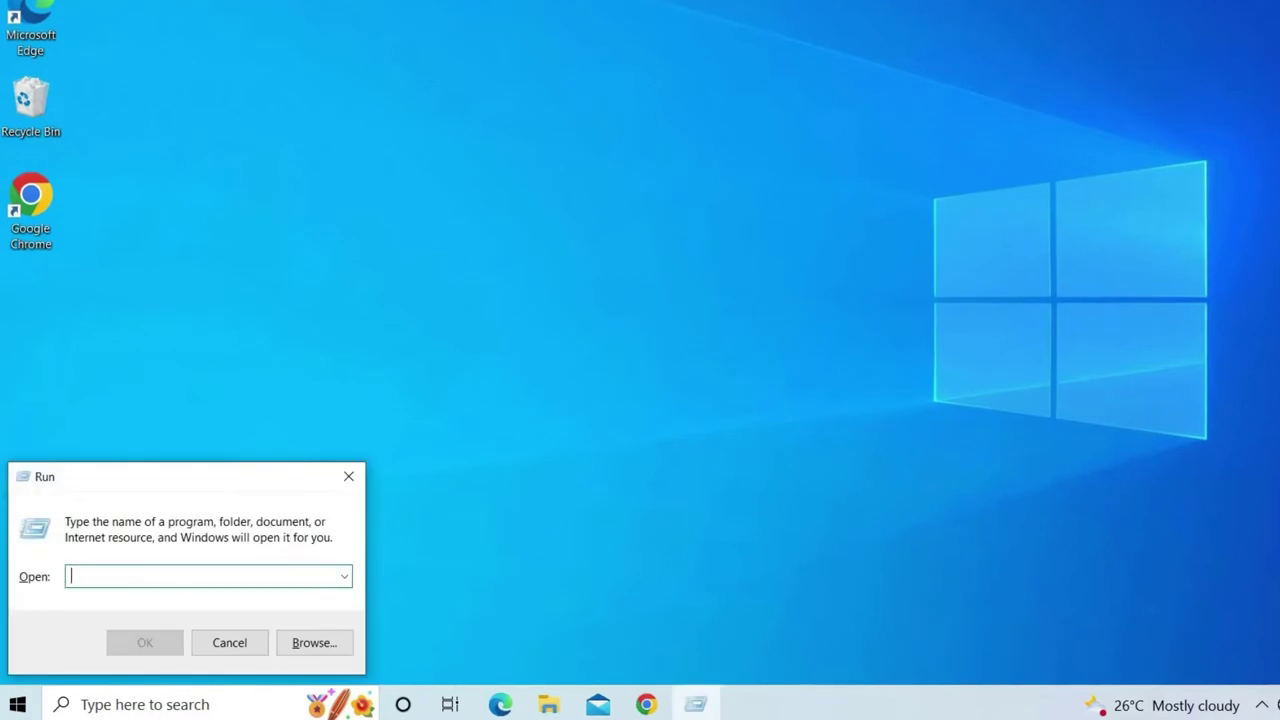
text(dis)
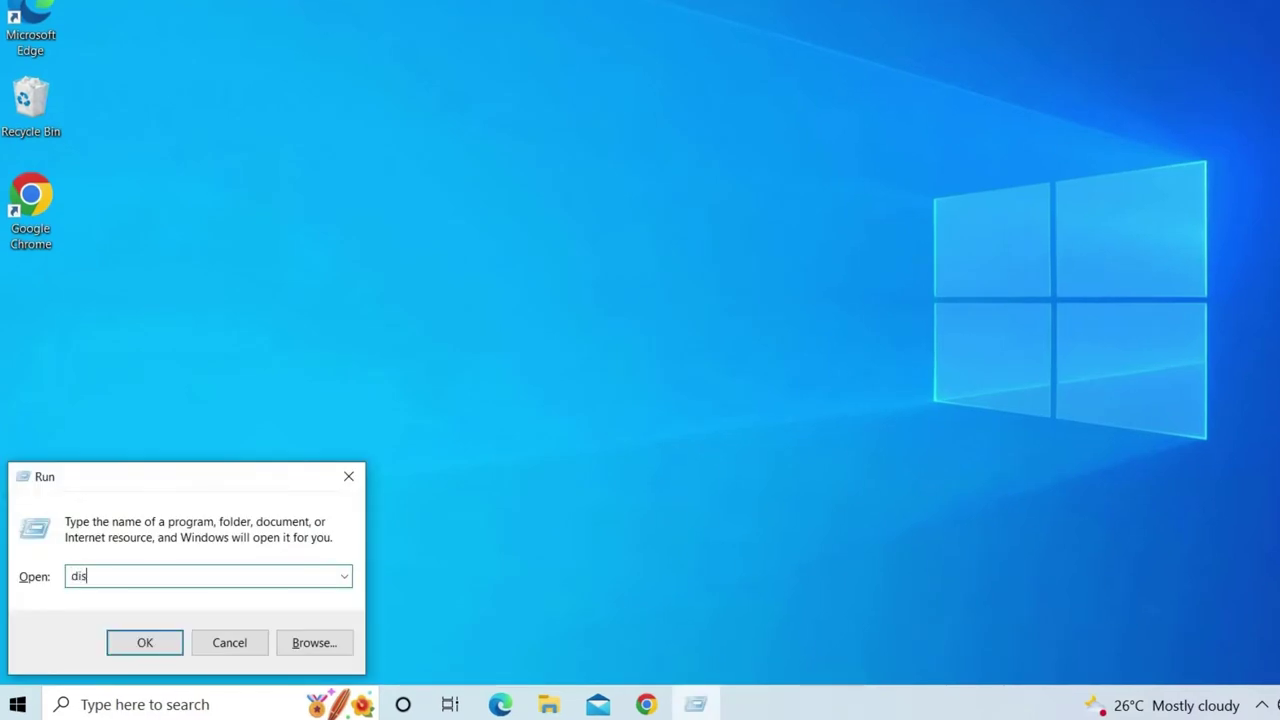
text(kmgmt.msc)
key(Return)
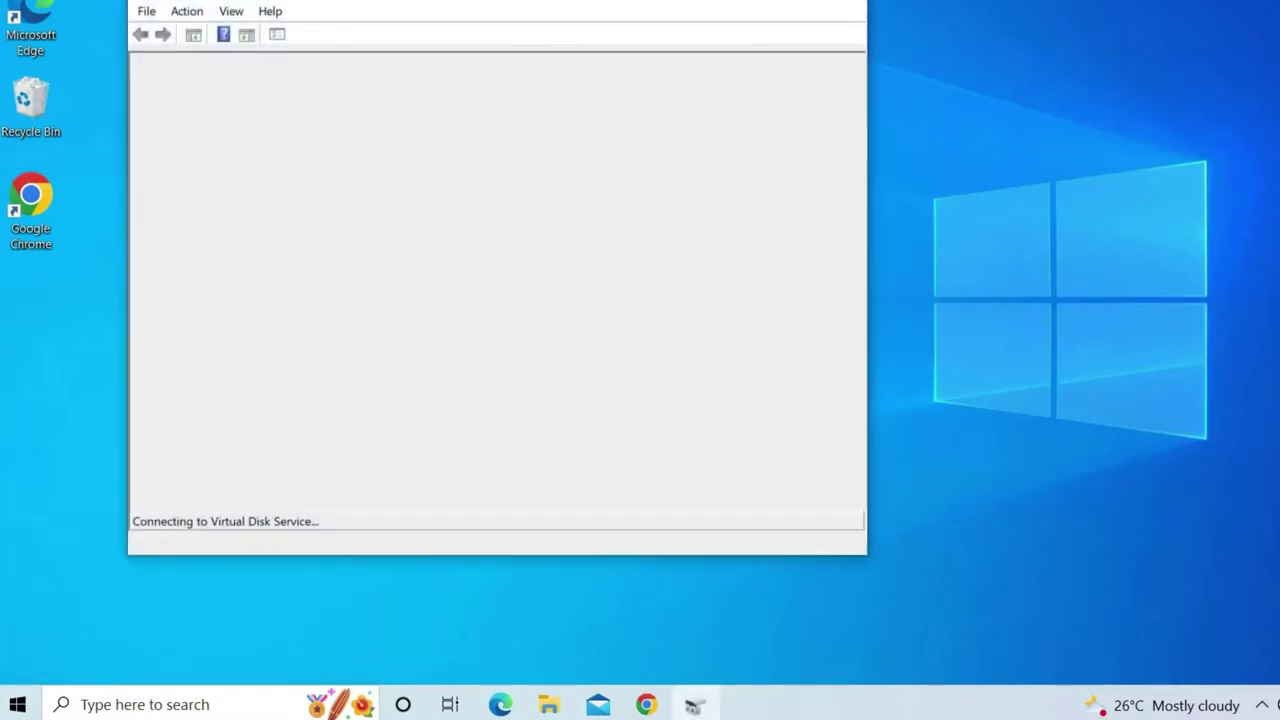
Change the removable Q: volume's drive letter to M, then close Disk Management.
click(162, 169)
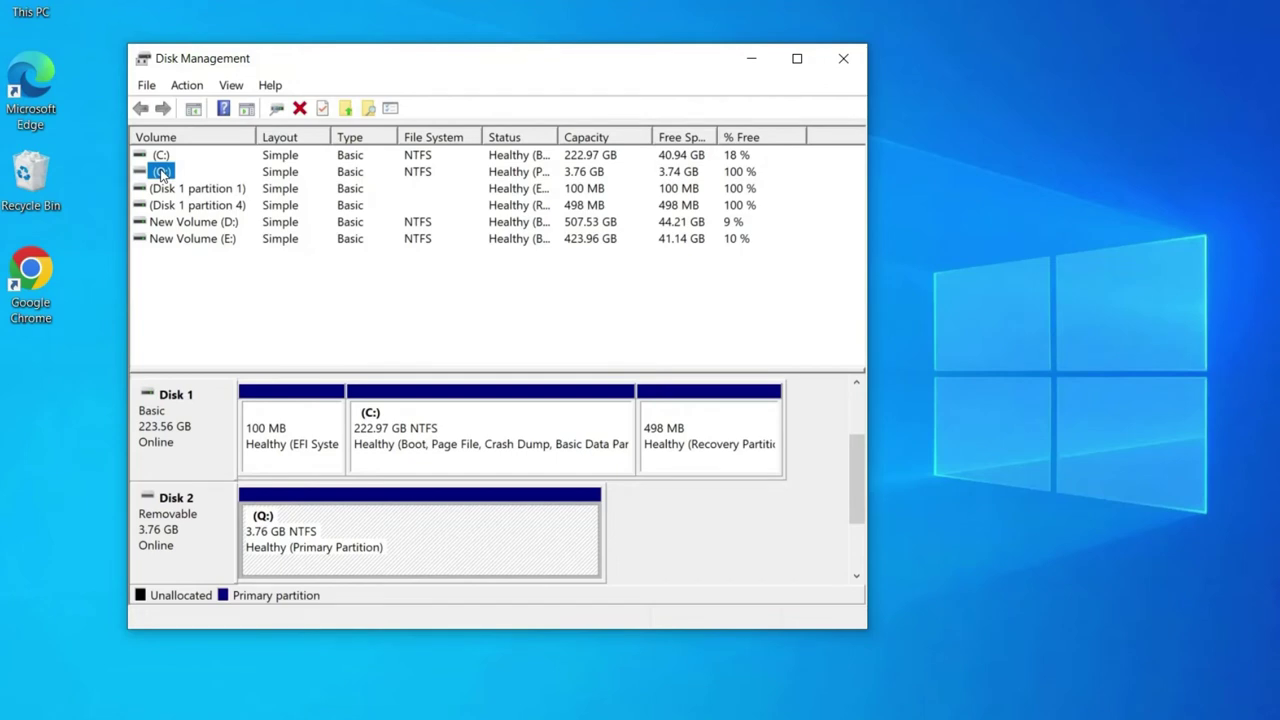
right_click(162, 173)
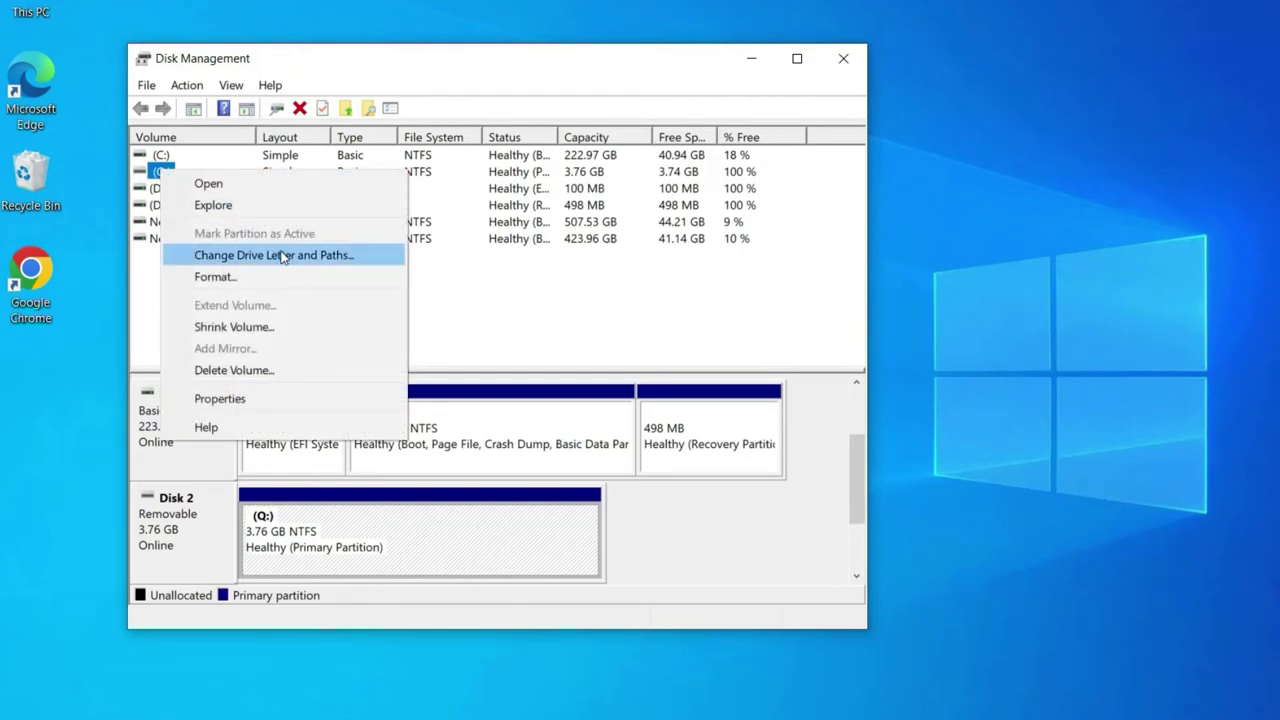
click(335, 258)
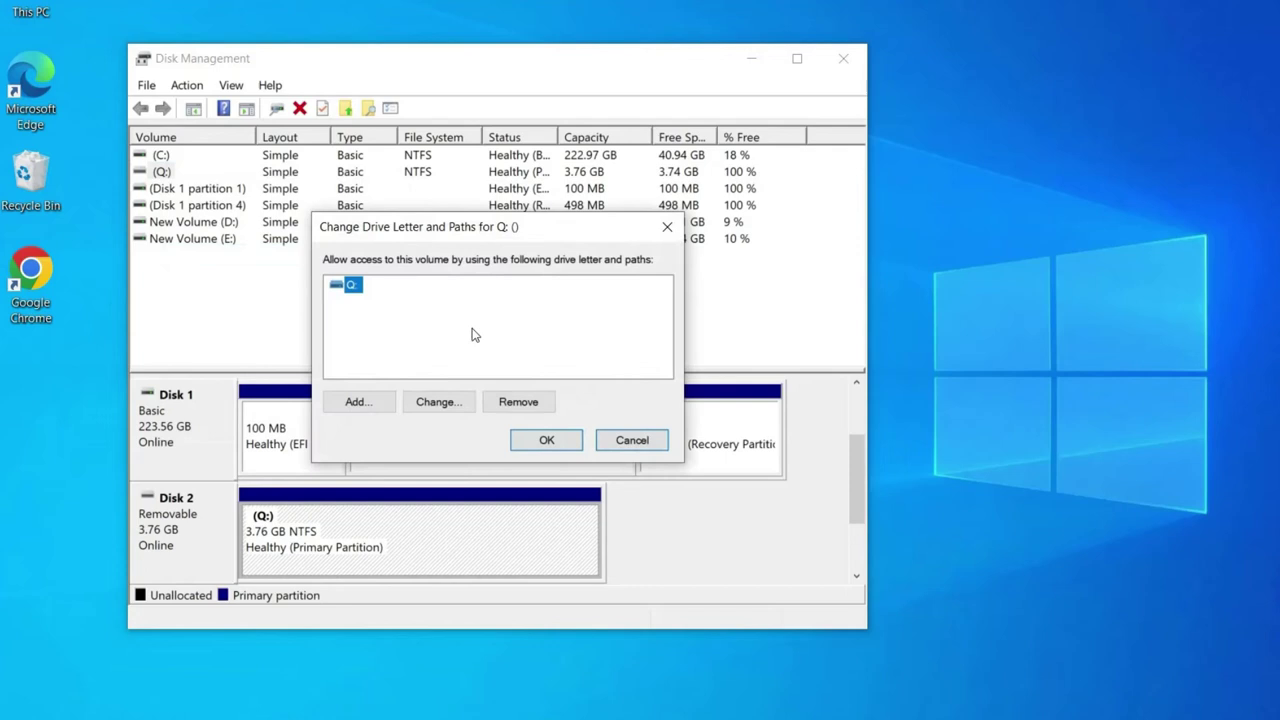
click(418, 403)
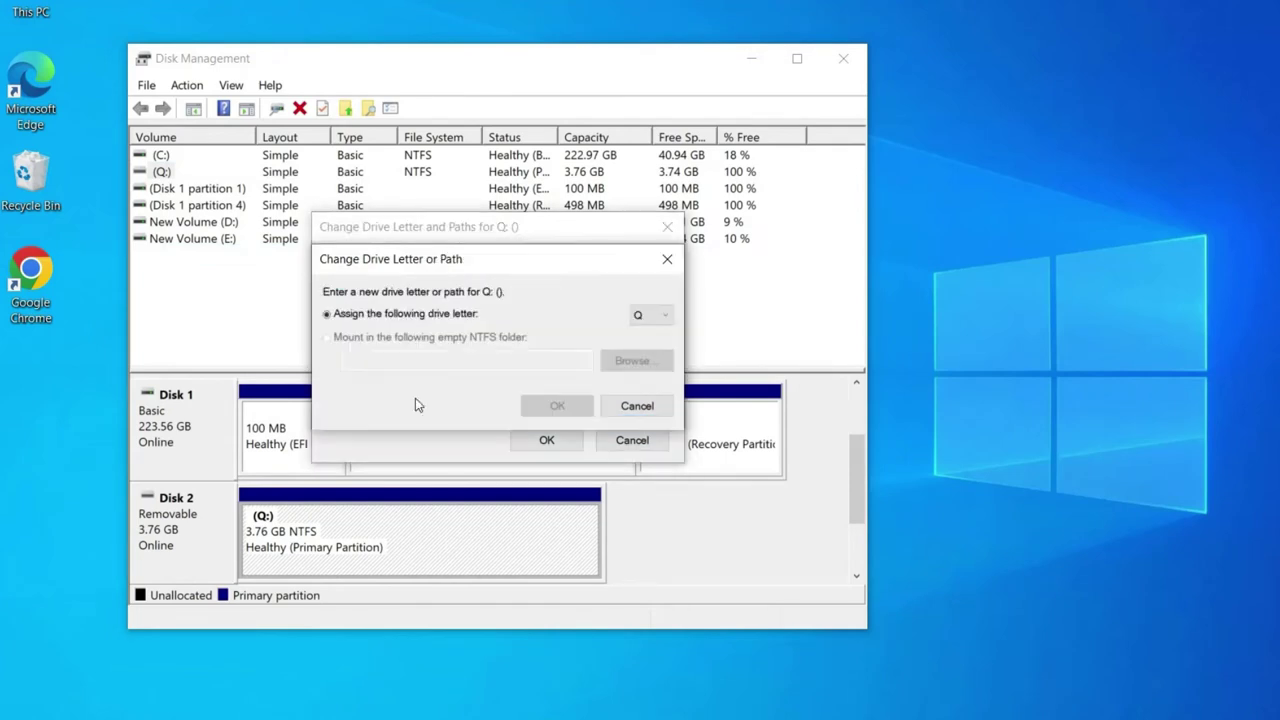
click(659, 318)
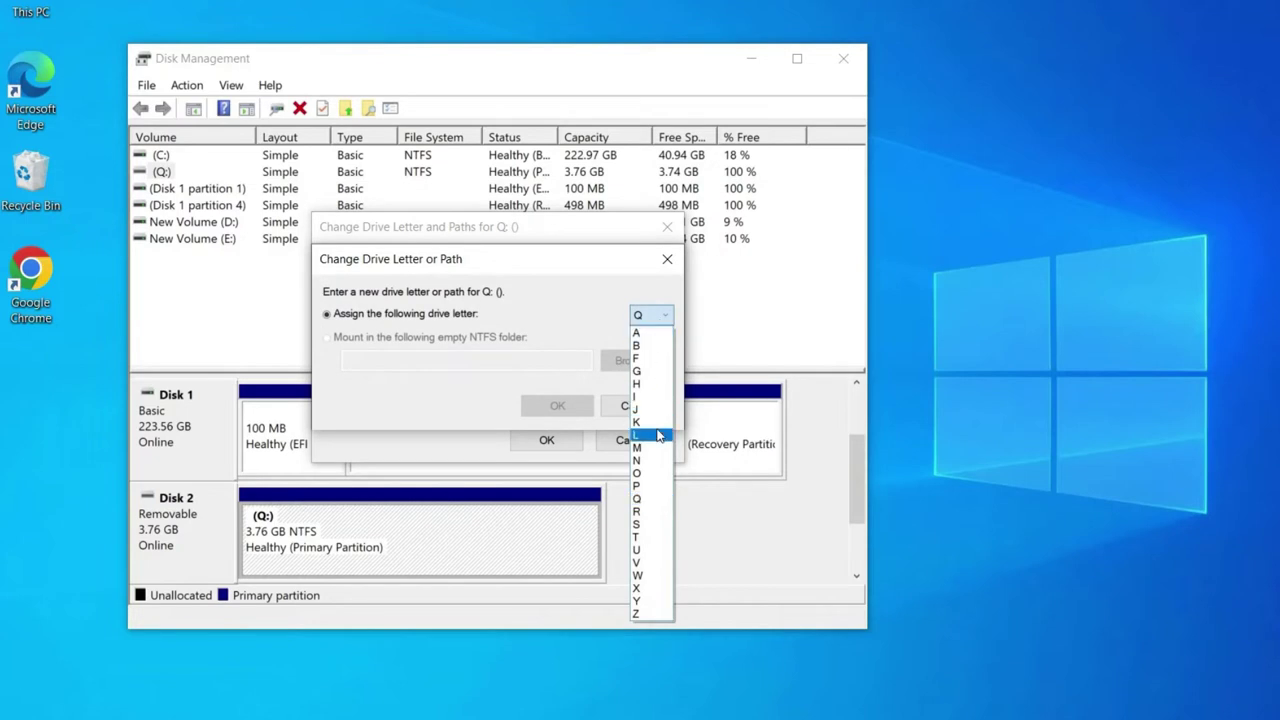
click(650, 448)
click(557, 405)
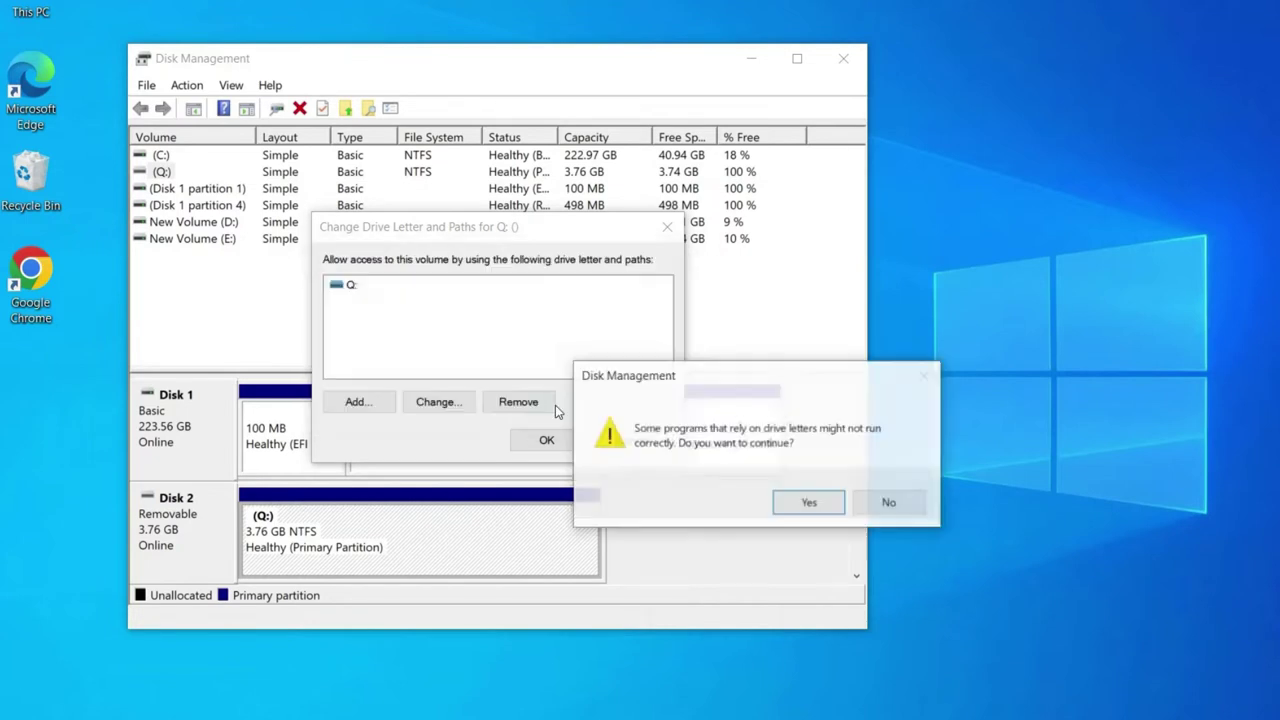
click(806, 503)
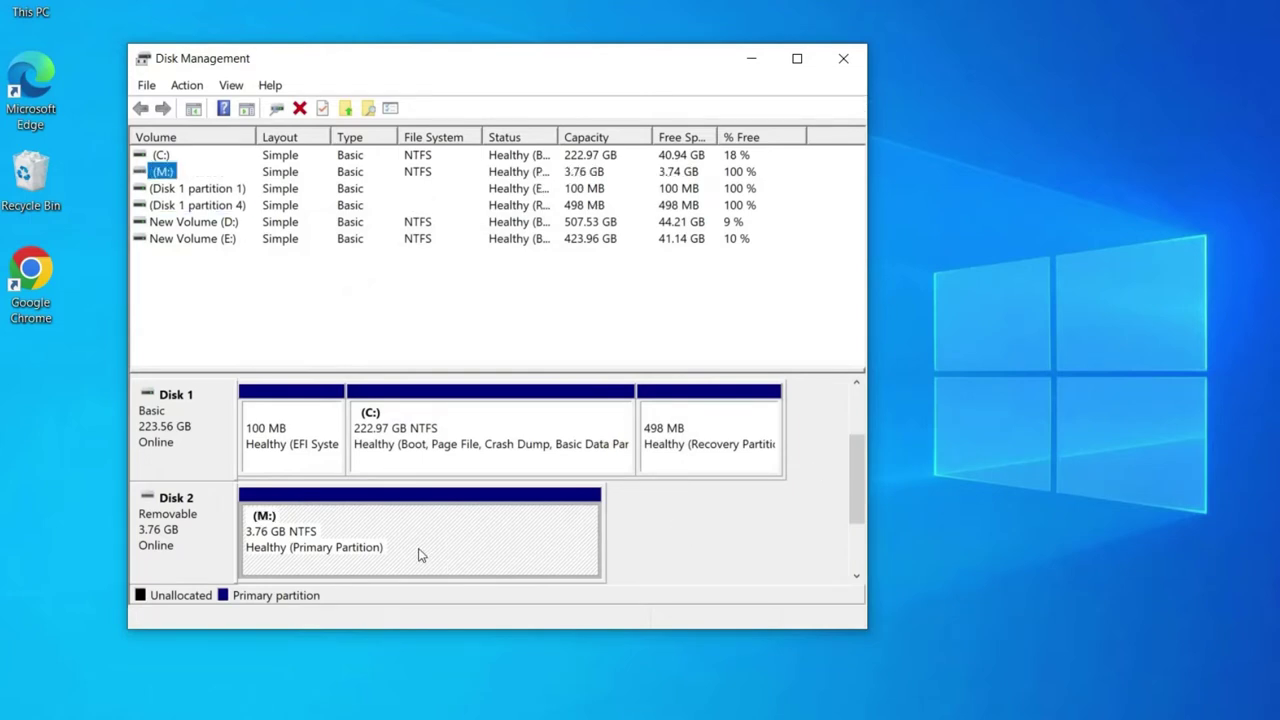
key(alt+F4)
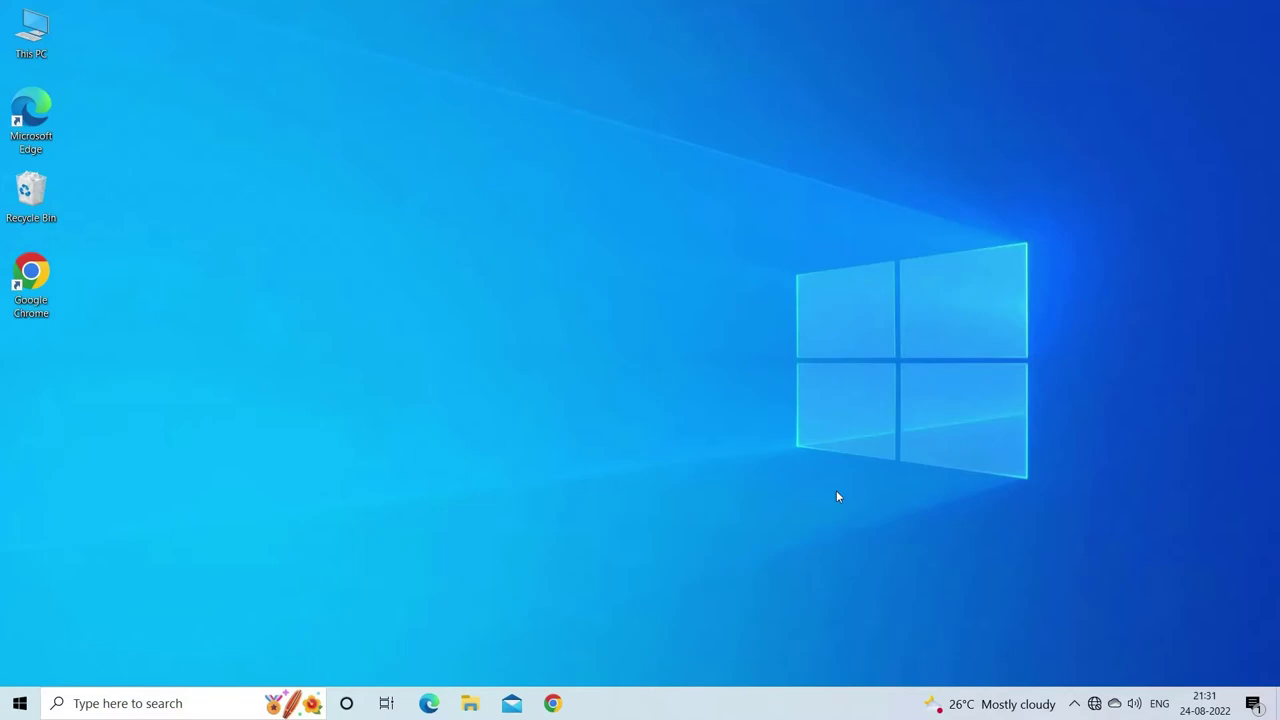
Open Device Manager from the This PC Properties About page.
right_click(30, 37)
click(93, 230)
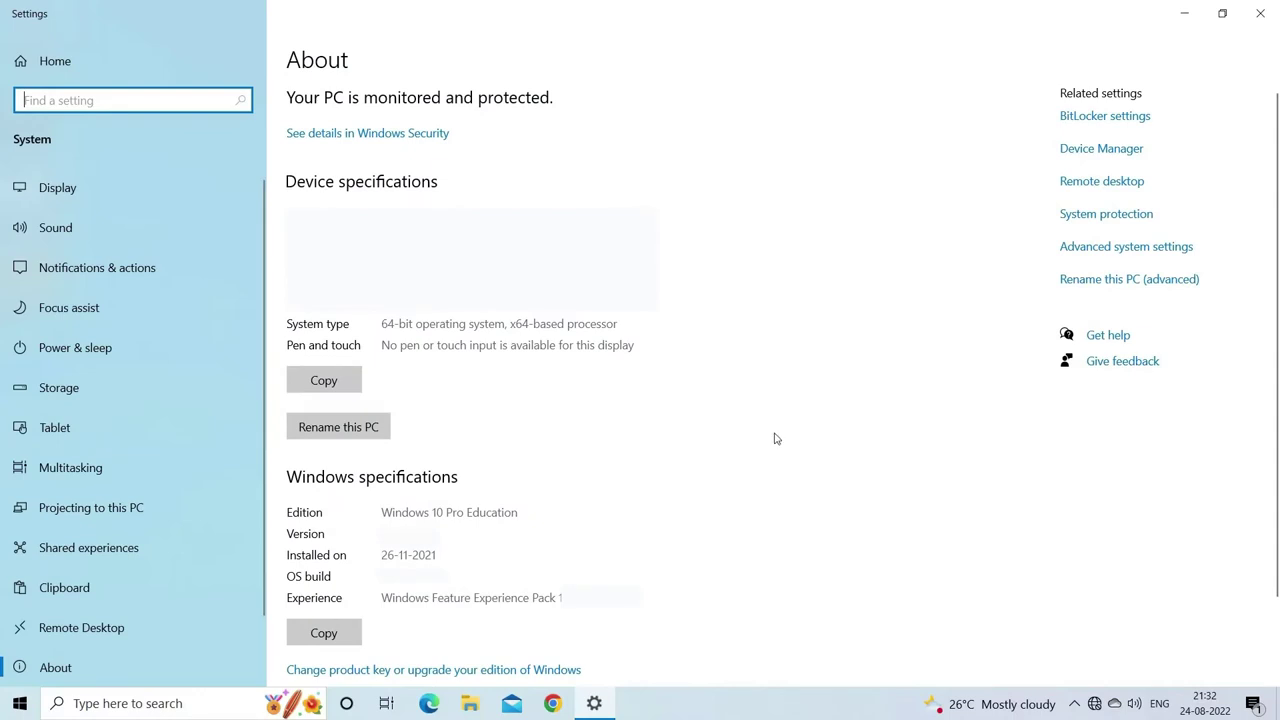
click(1101, 149)
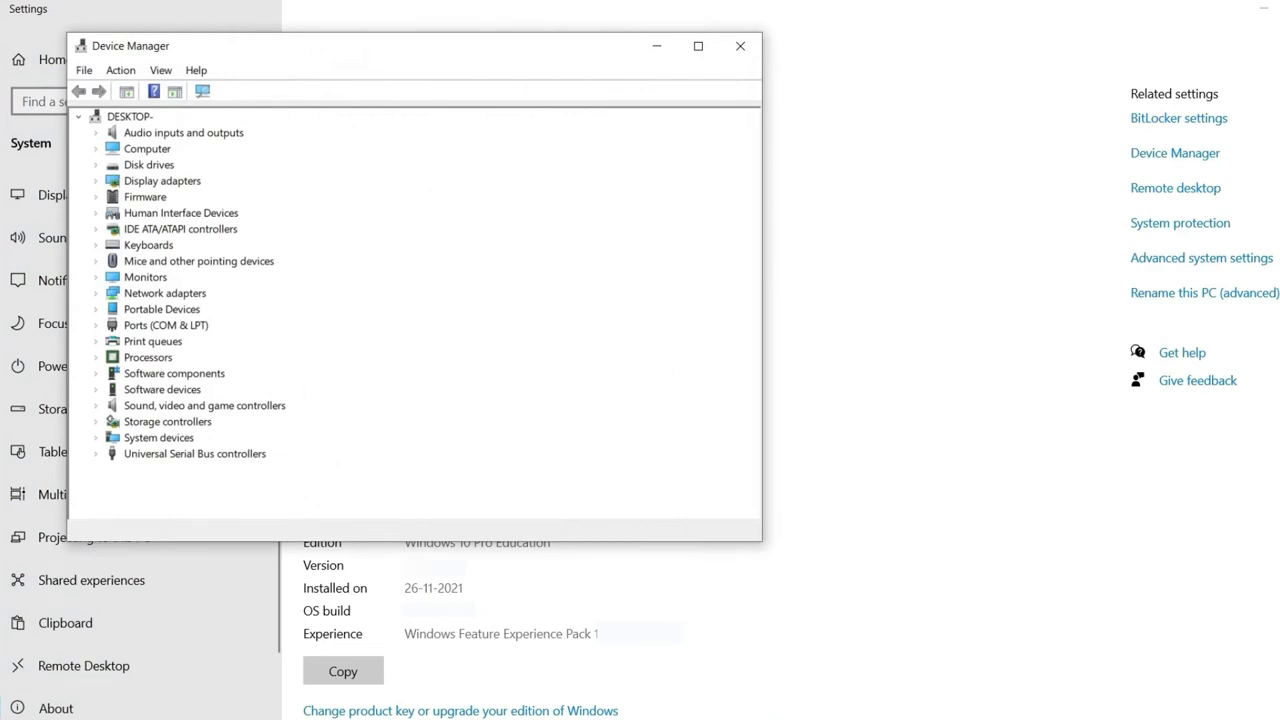
Have Windows search automatically for an updated driver for the Unknown USB Device.
double_click(195, 453)
click(212, 487)
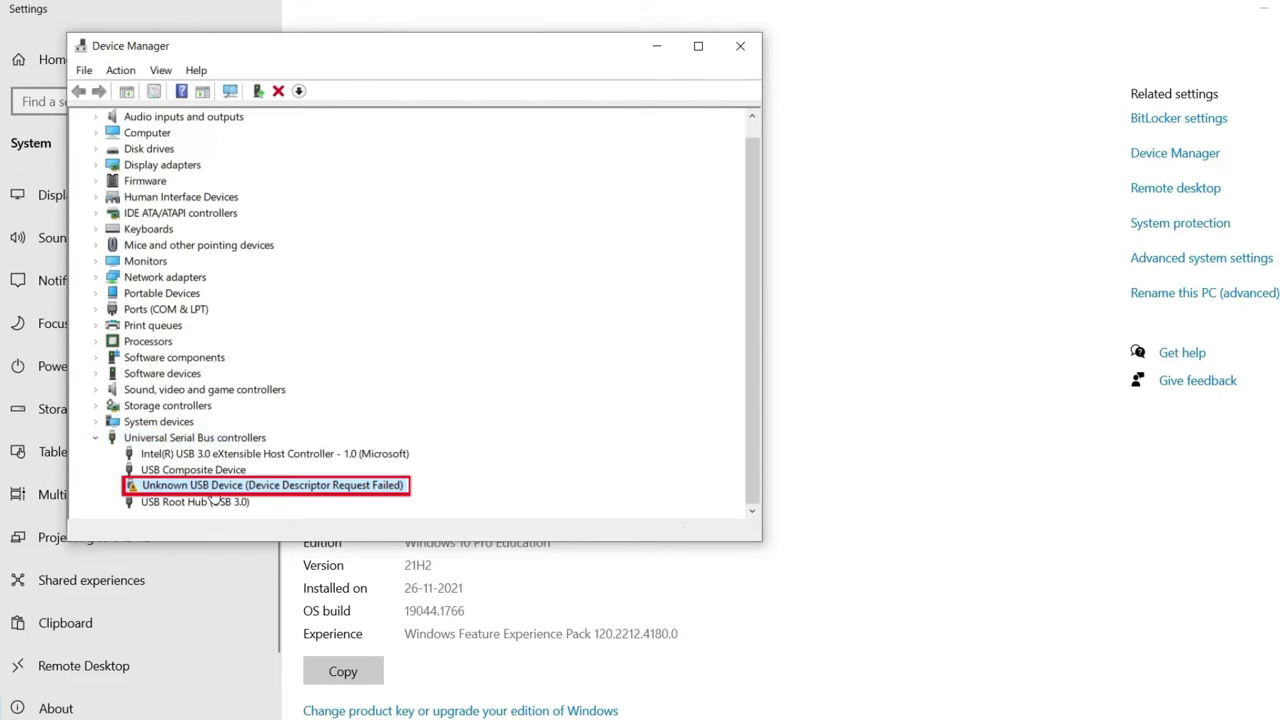
right_click(212, 490)
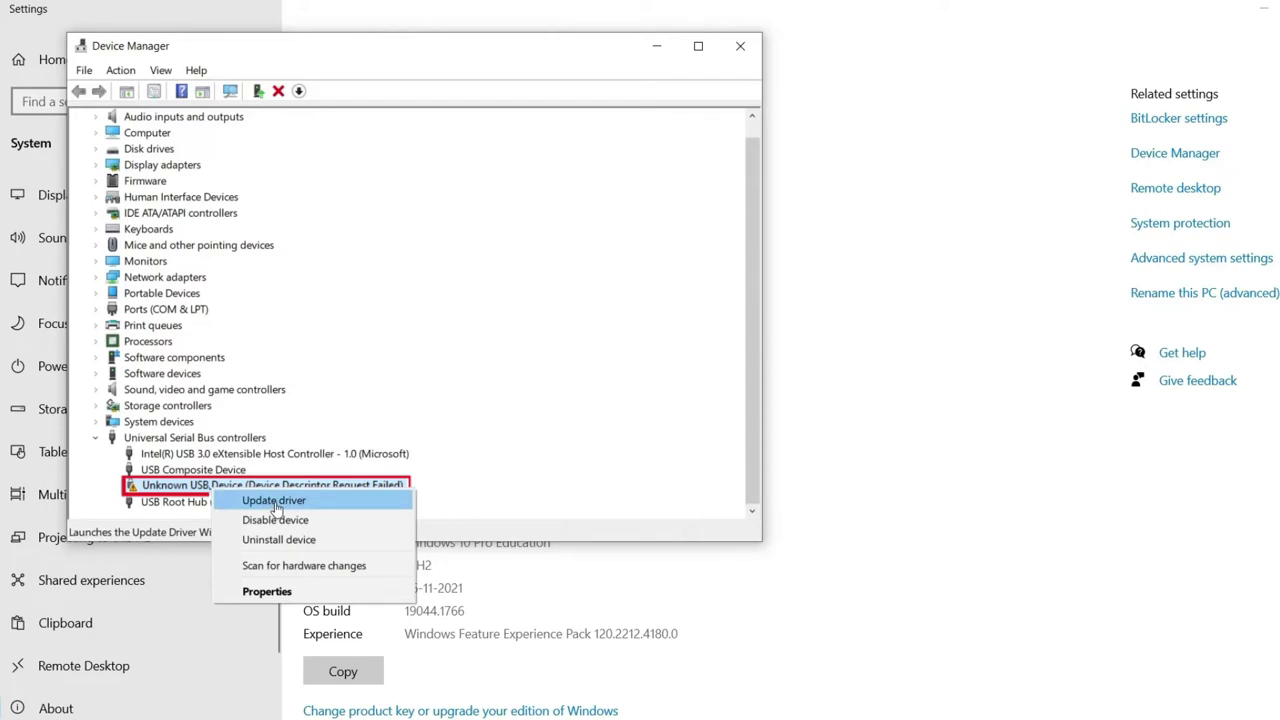
click(276, 505)
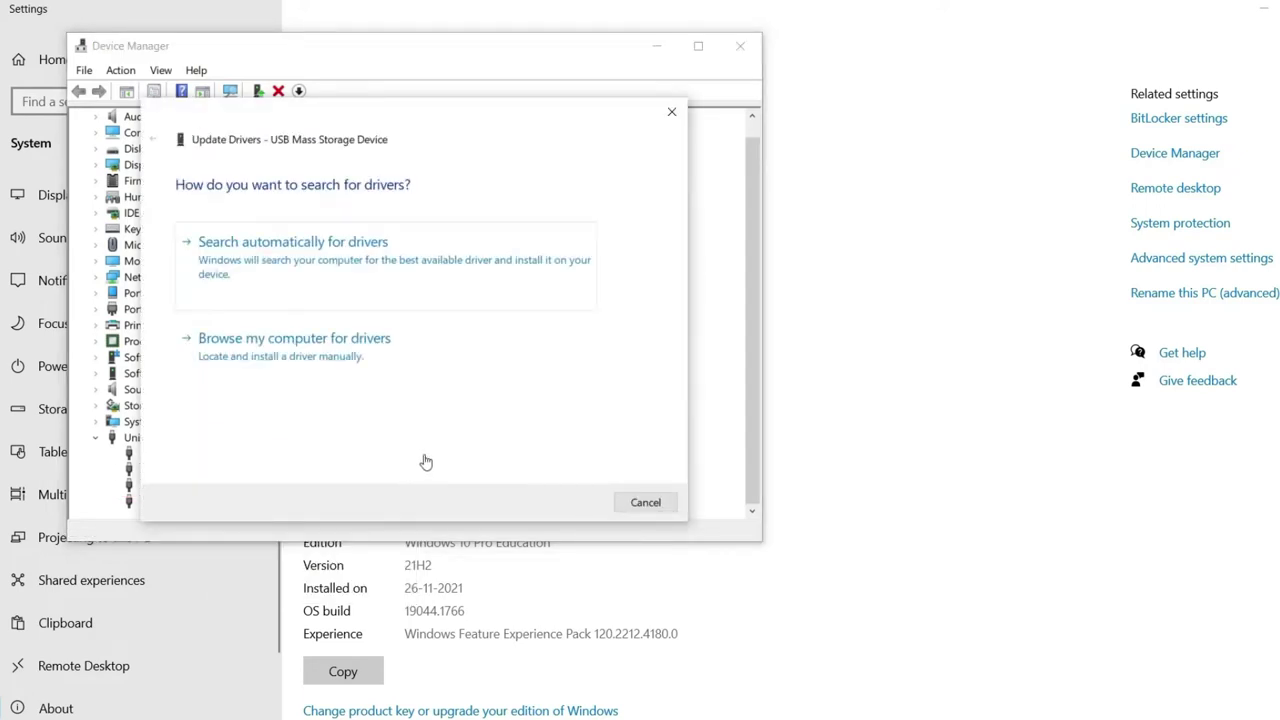
click(379, 273)
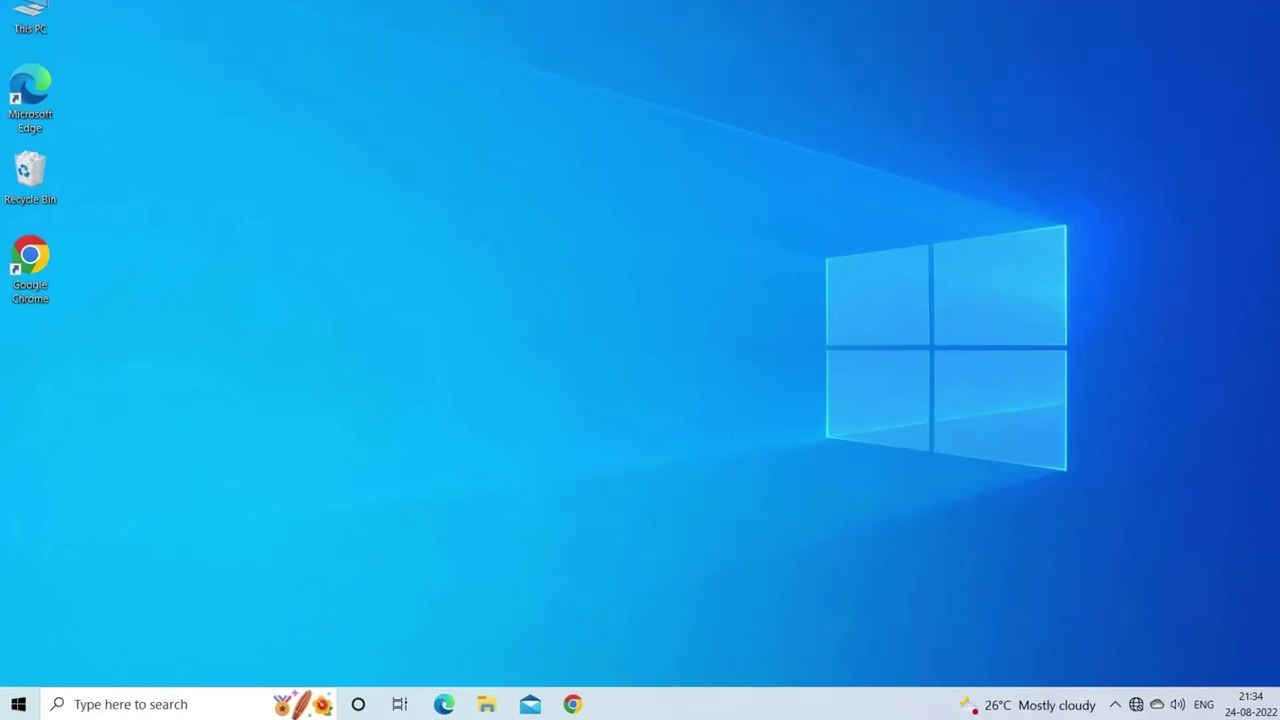
Run chkdsk g: /f on the USB drive from an administrator Command Prompt.
key(super)
text(cmd)
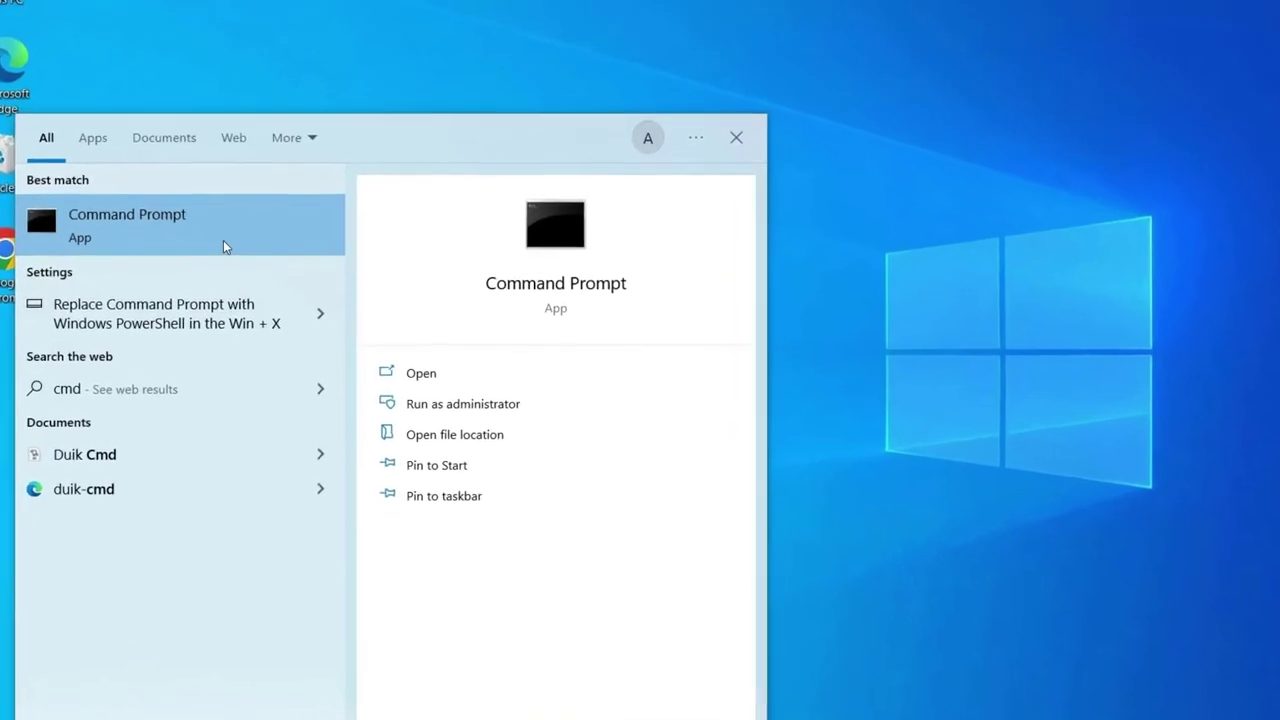
click(469, 438)
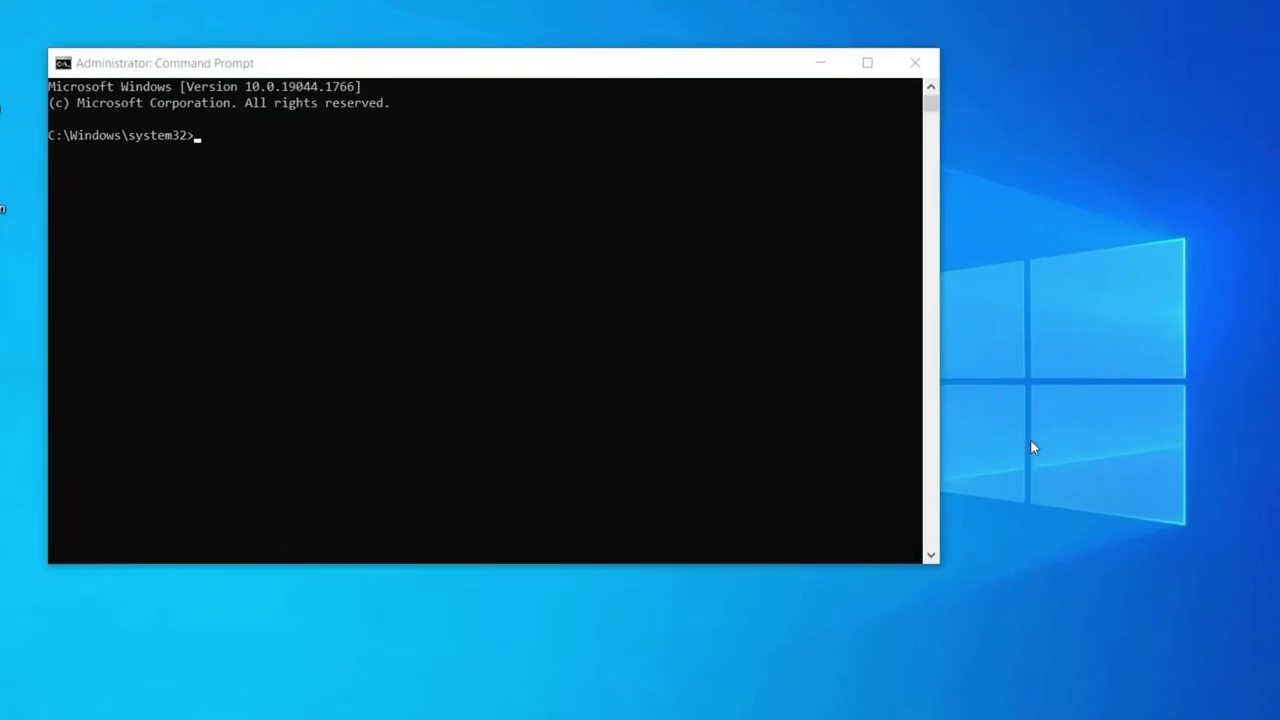
text(chkdsk)
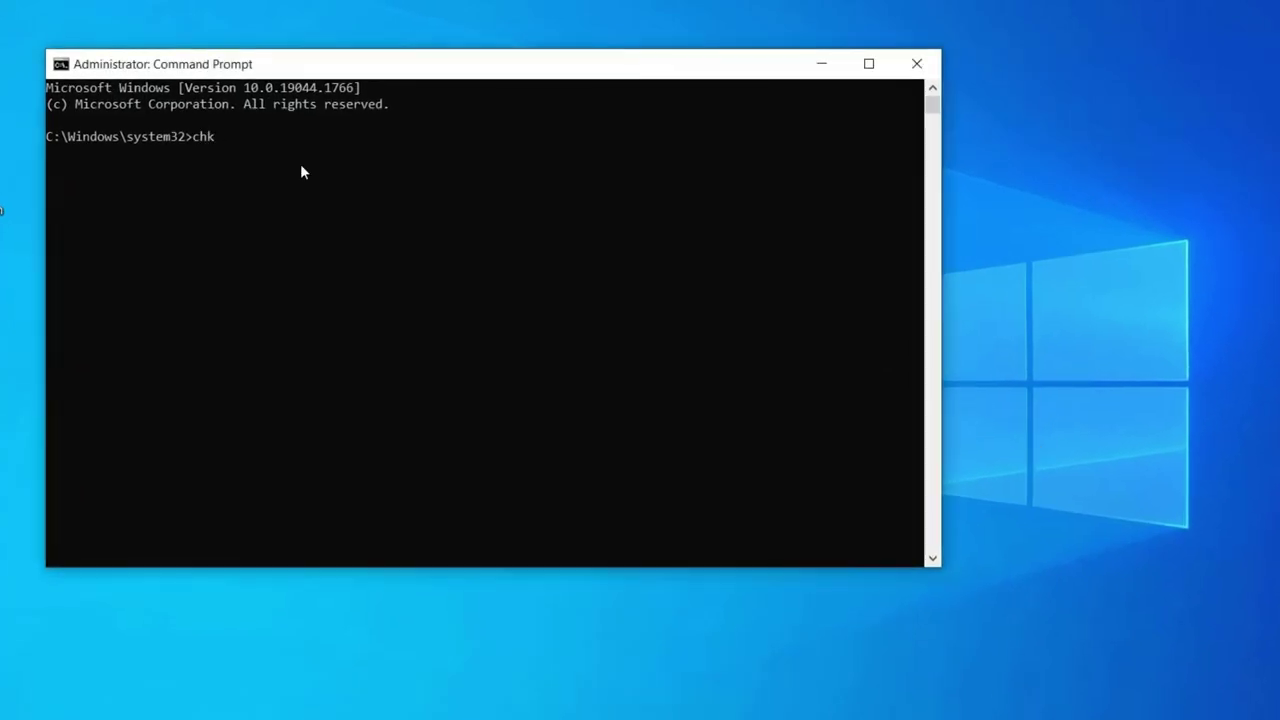
text( g: /f/)
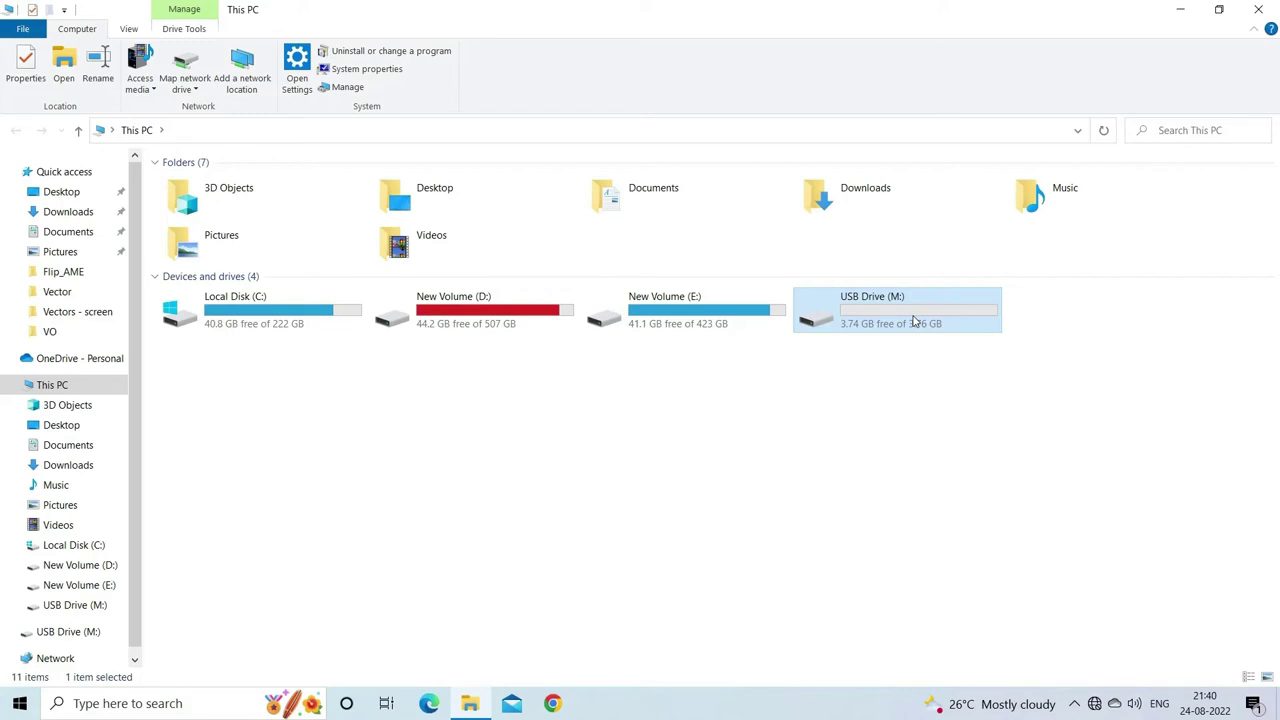
Open the Security permissions editor for USB Drive (M:) from its Properties.
right_click(913, 320)
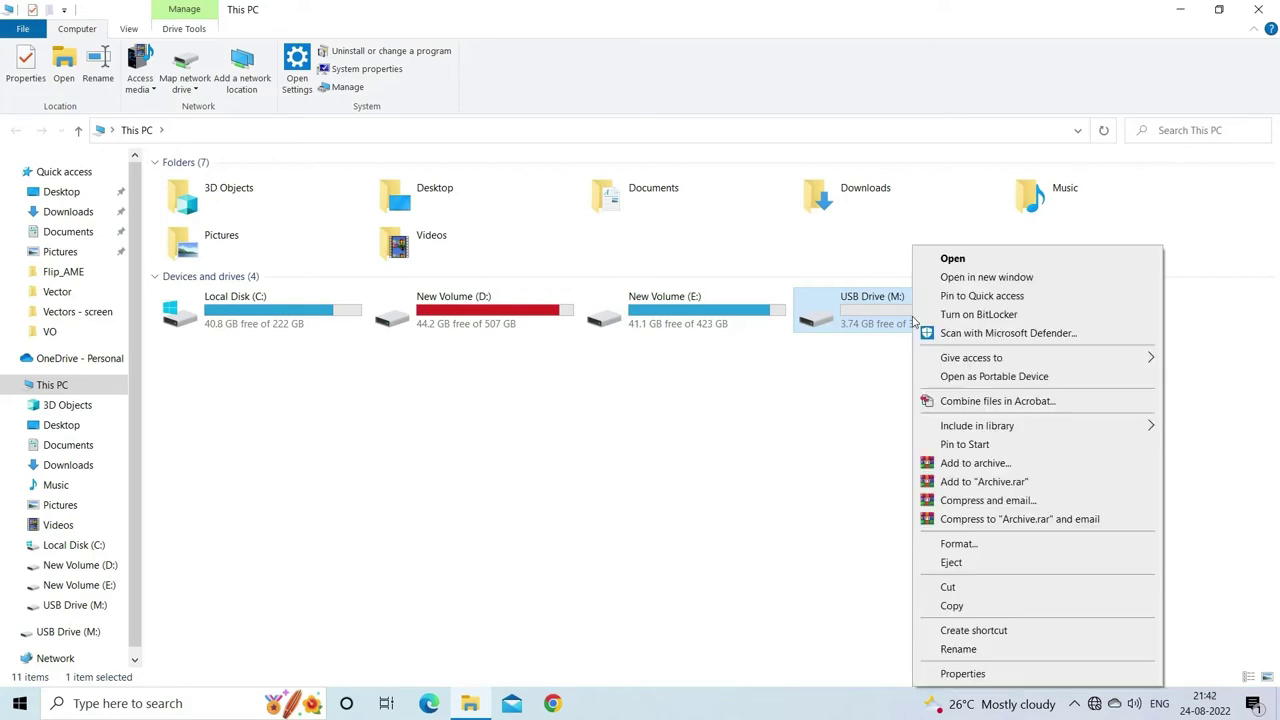
click(963, 674)
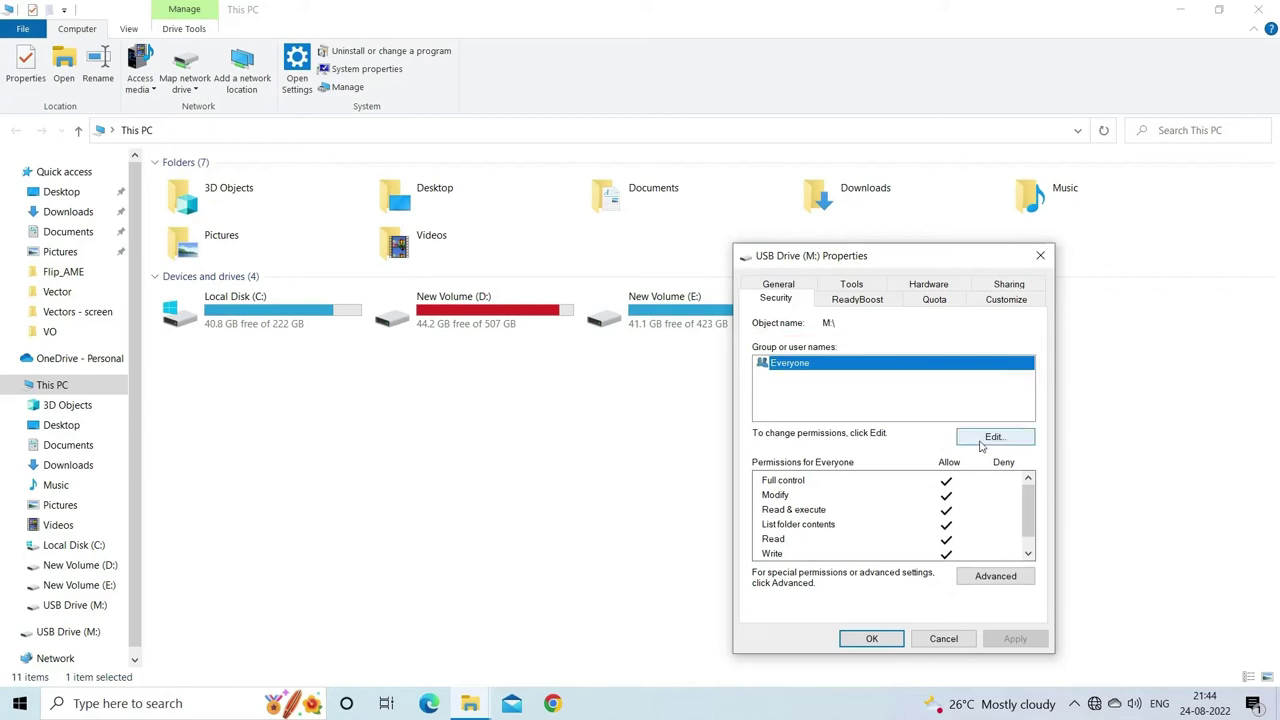
click(981, 444)
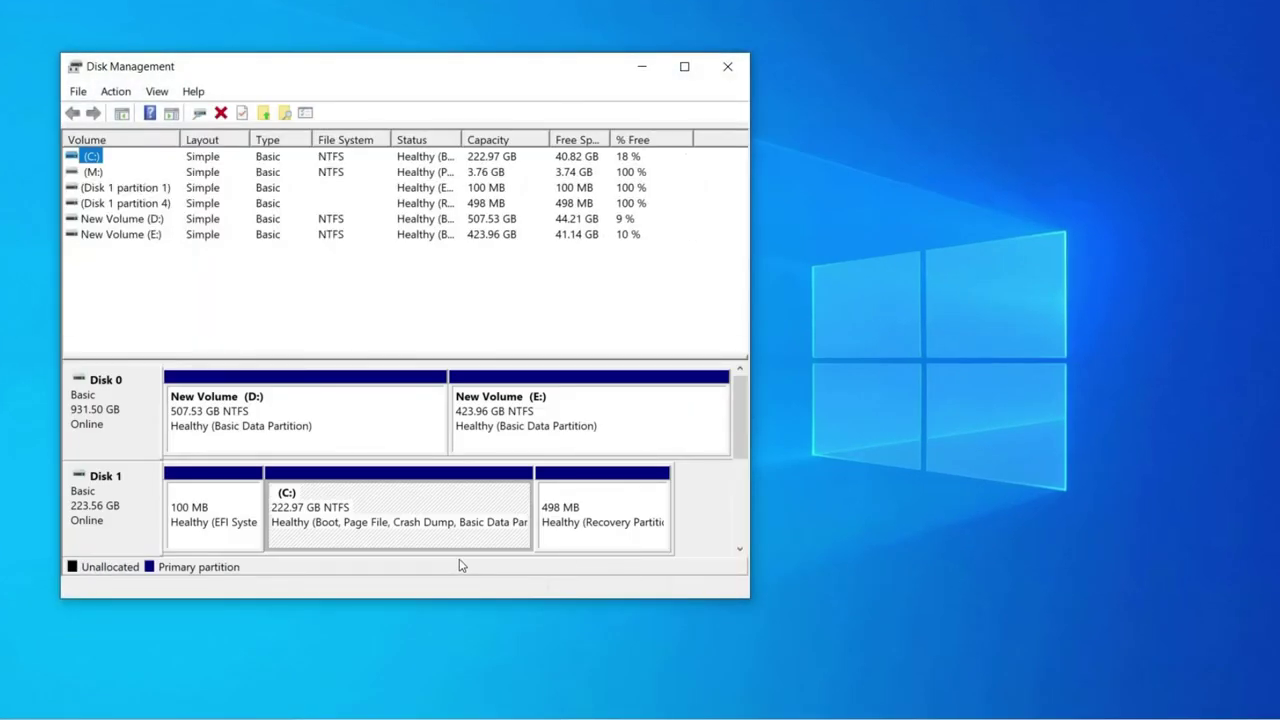
Shrink the M: volume on the USB disk by 2778 MB.
click(92, 172)
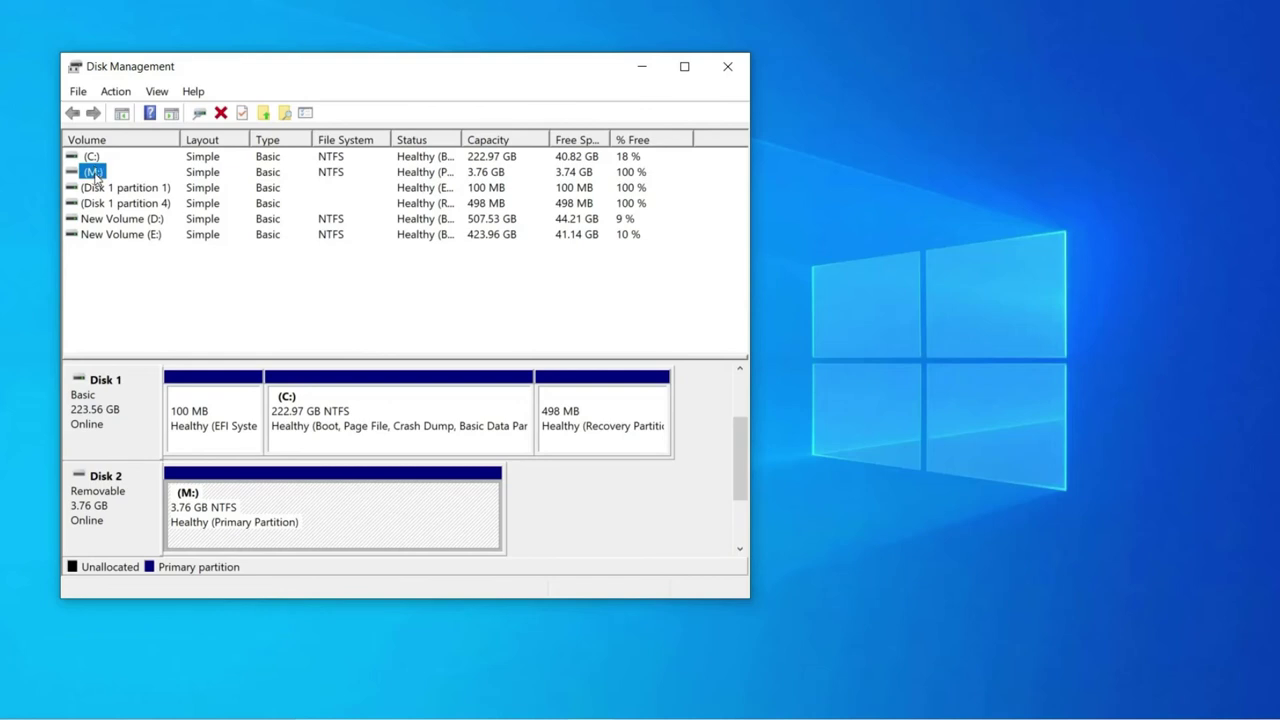
right_click(95, 173)
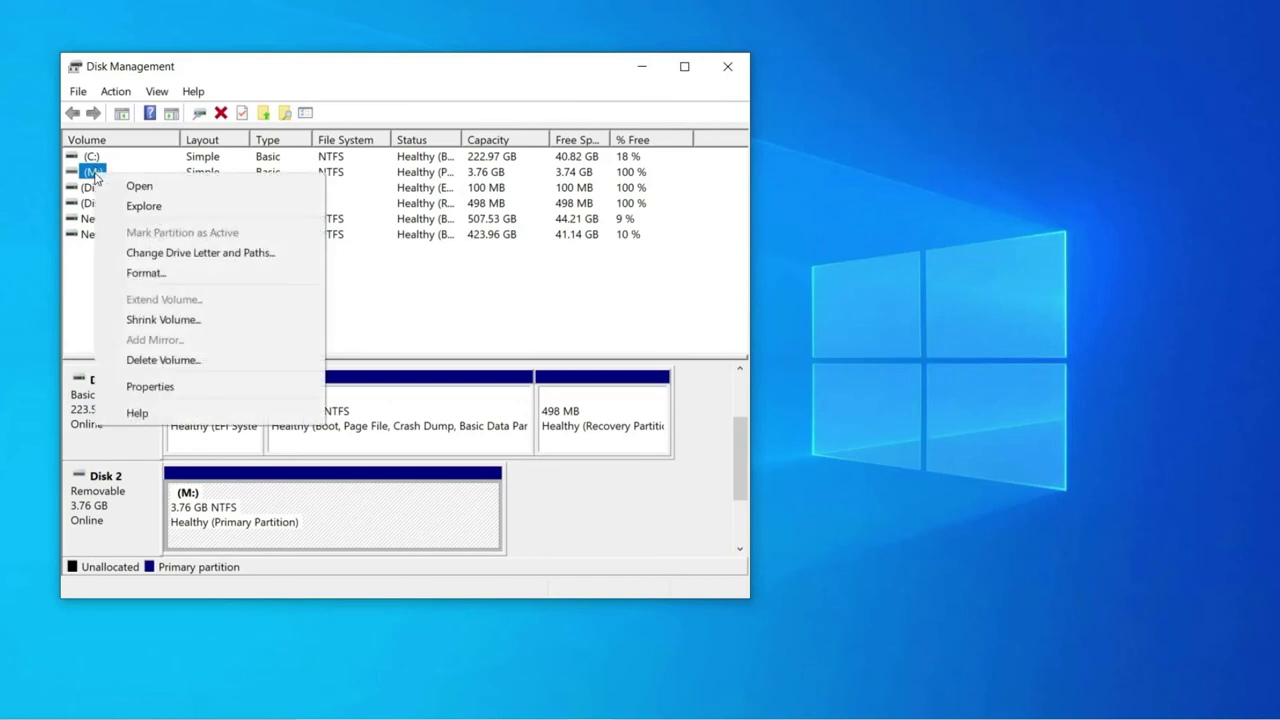
click(187, 320)
click(528, 288)
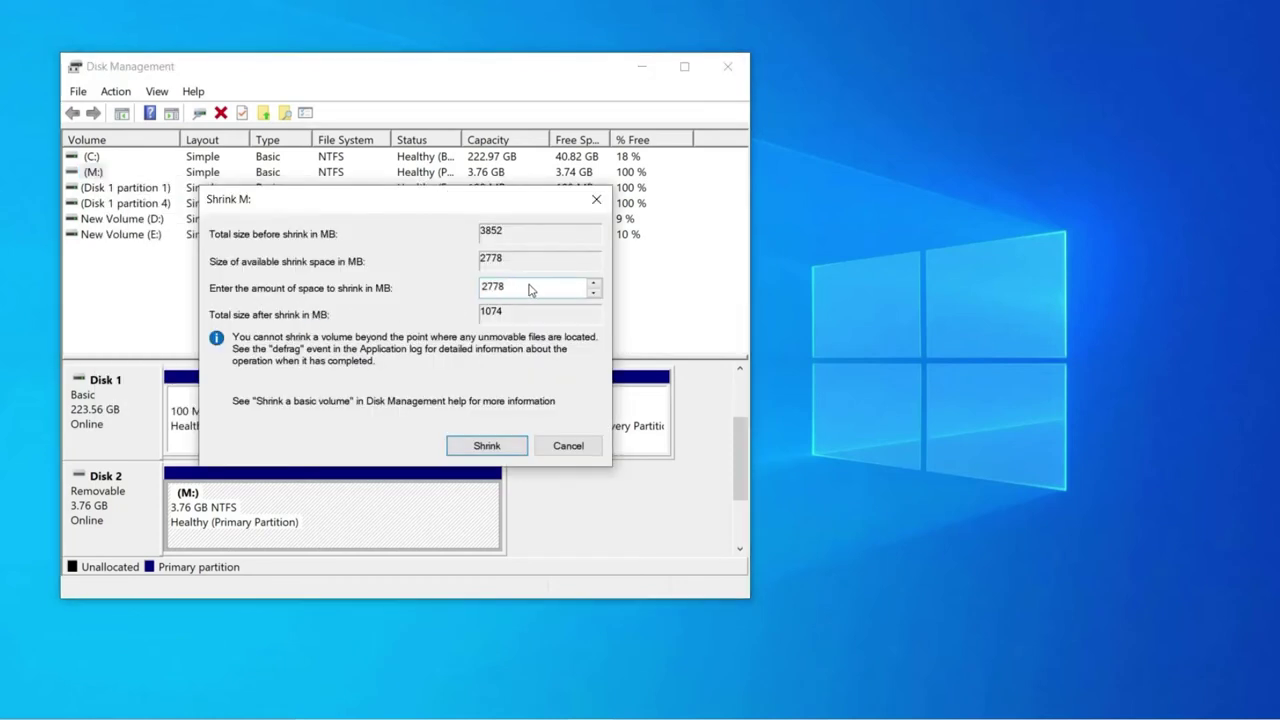
click(508, 443)
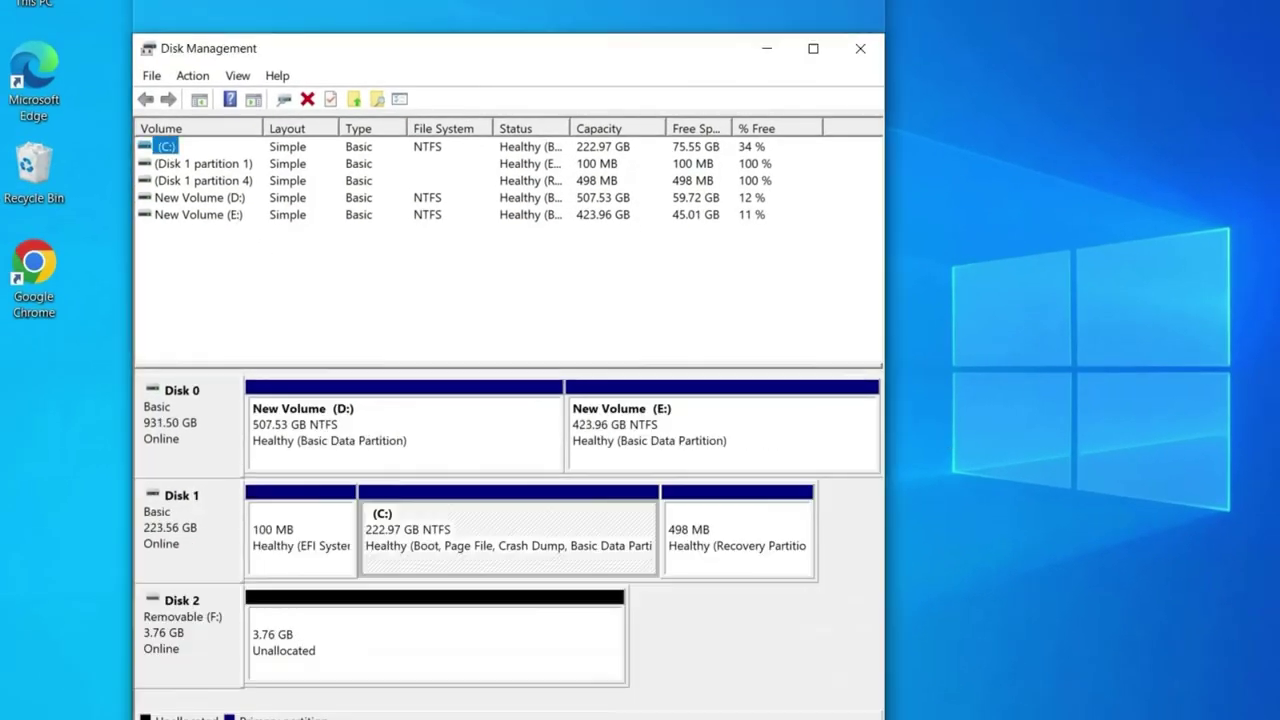
Create a new simple volume in Disk 2's unallocated space with drive letter Q.
right_click(380, 551)
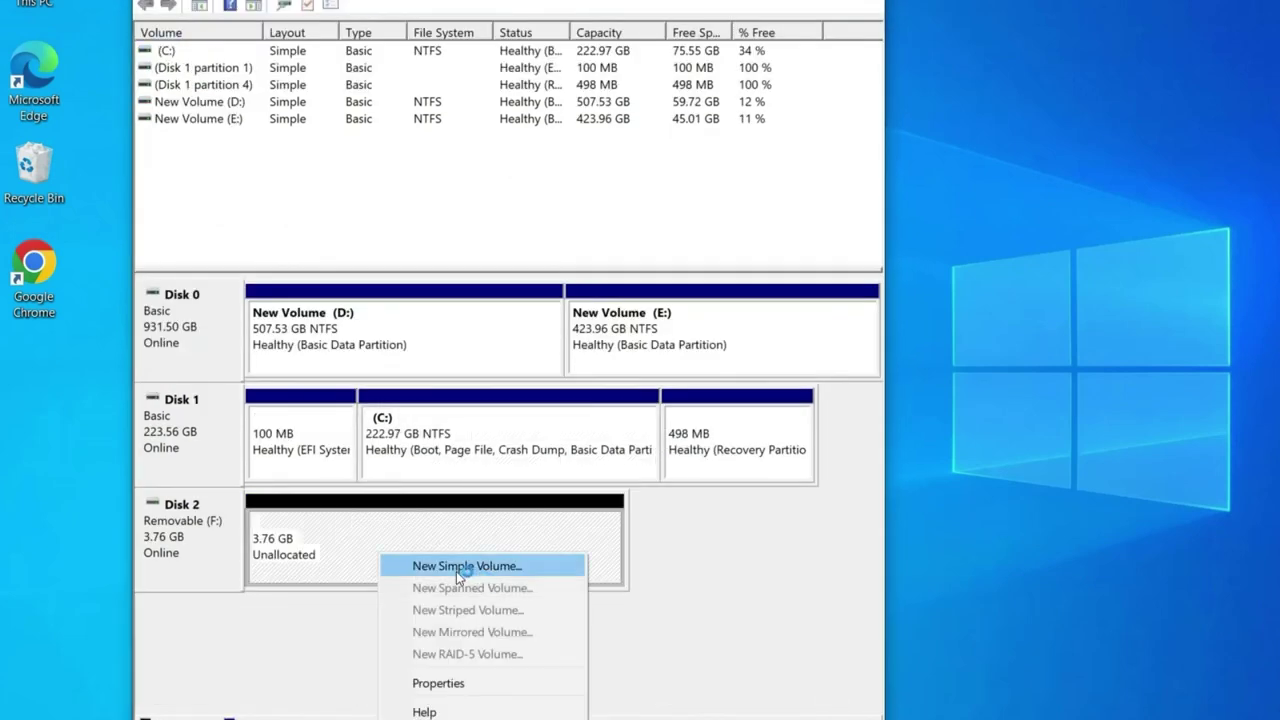
click(492, 563)
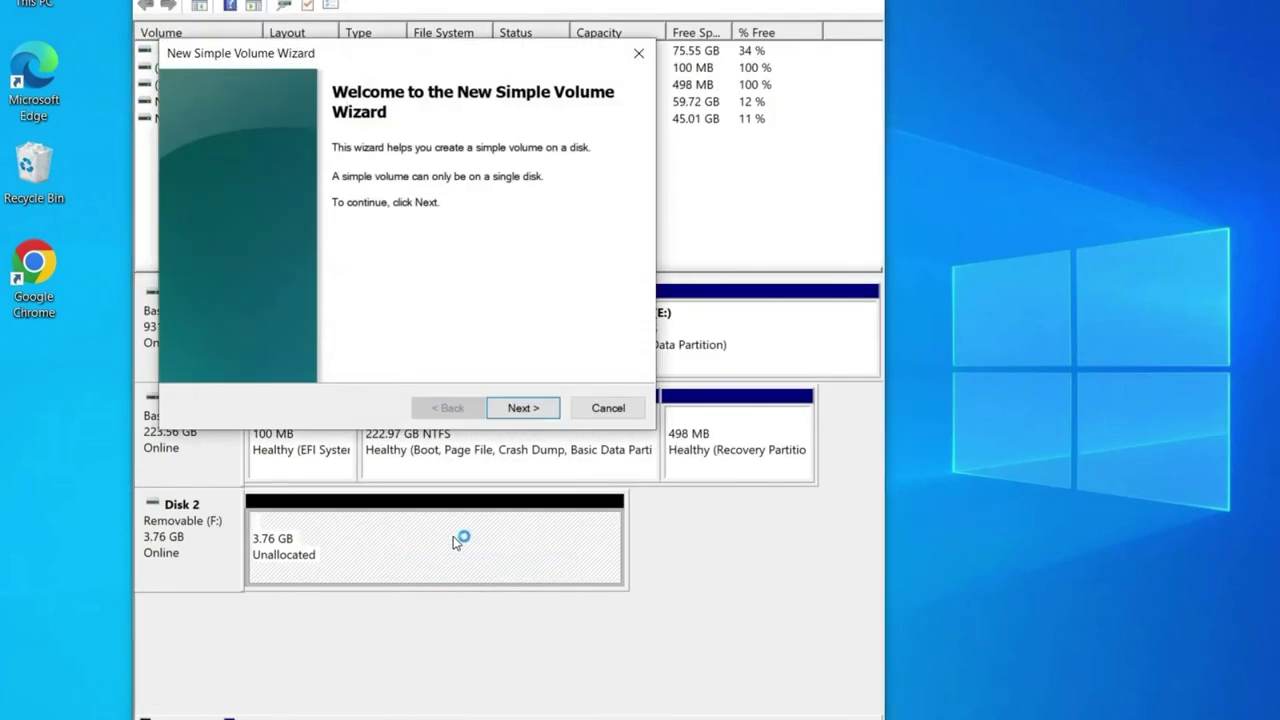
click(522, 408)
click(494, 191)
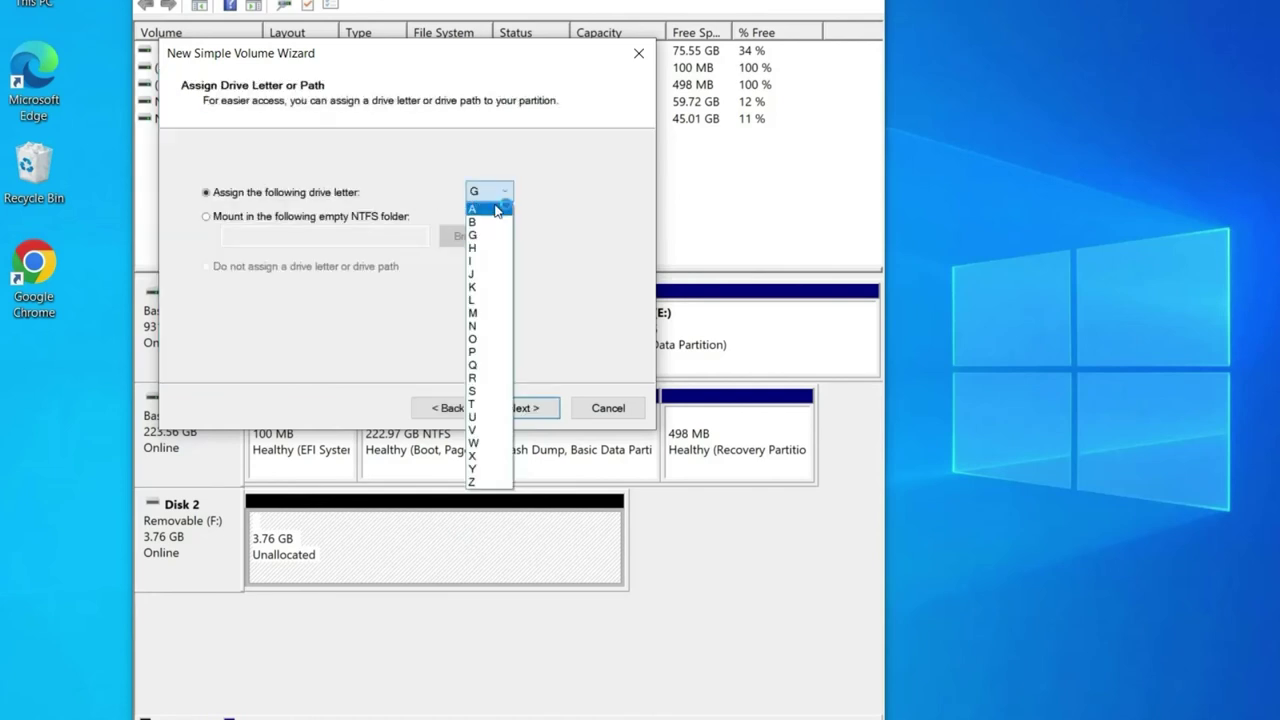
click(500, 365)
click(551, 407)
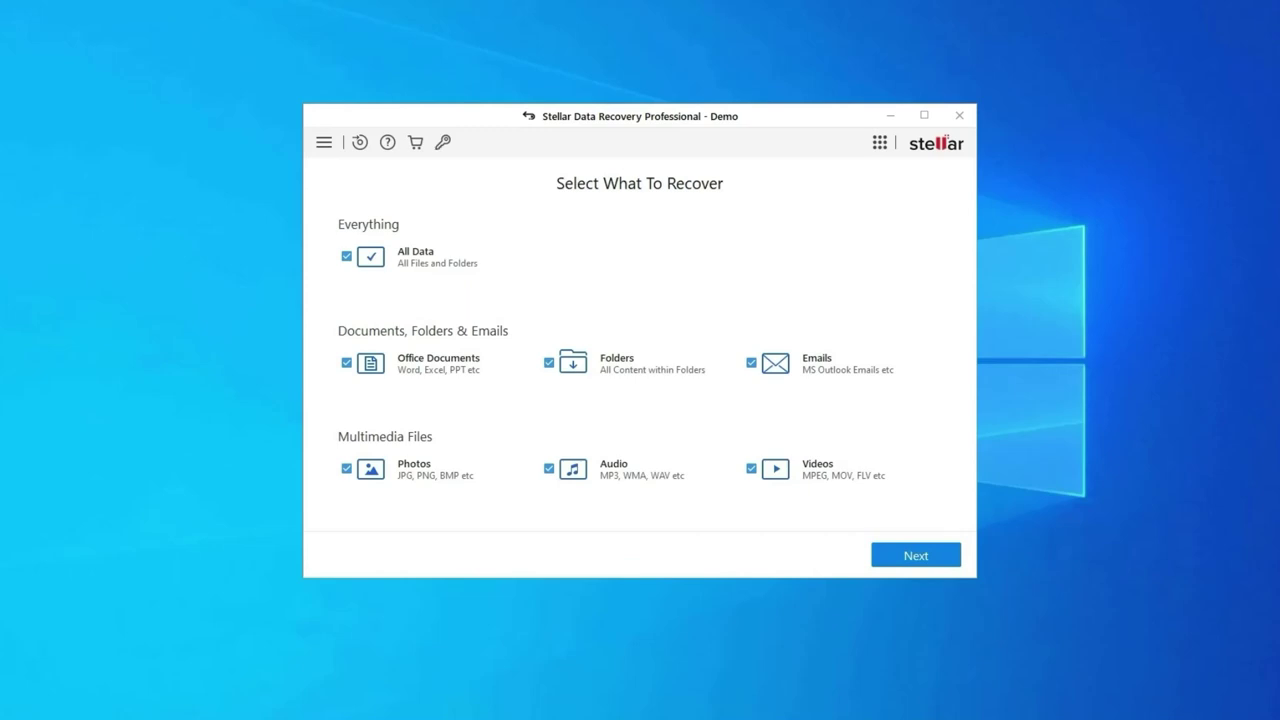
Scan Local Disk (H:) for all data types and unmark the Adobe item in the results.
key(Return)
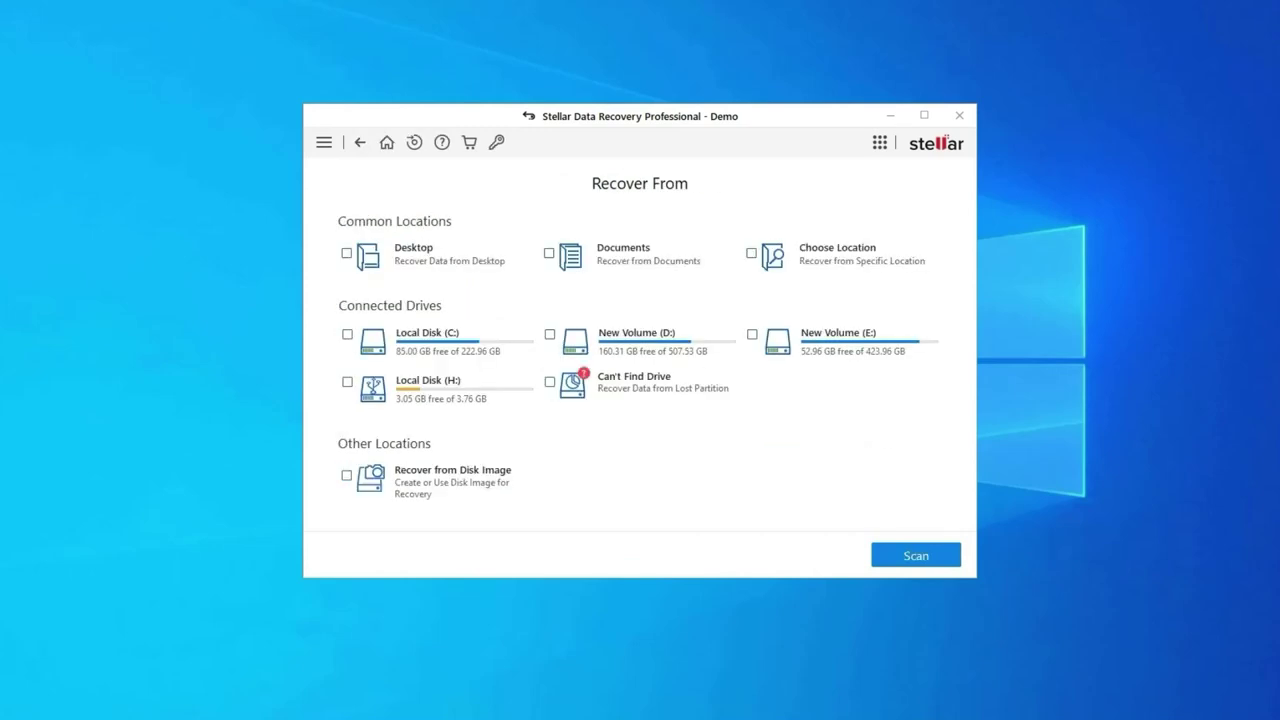
click(347, 381)
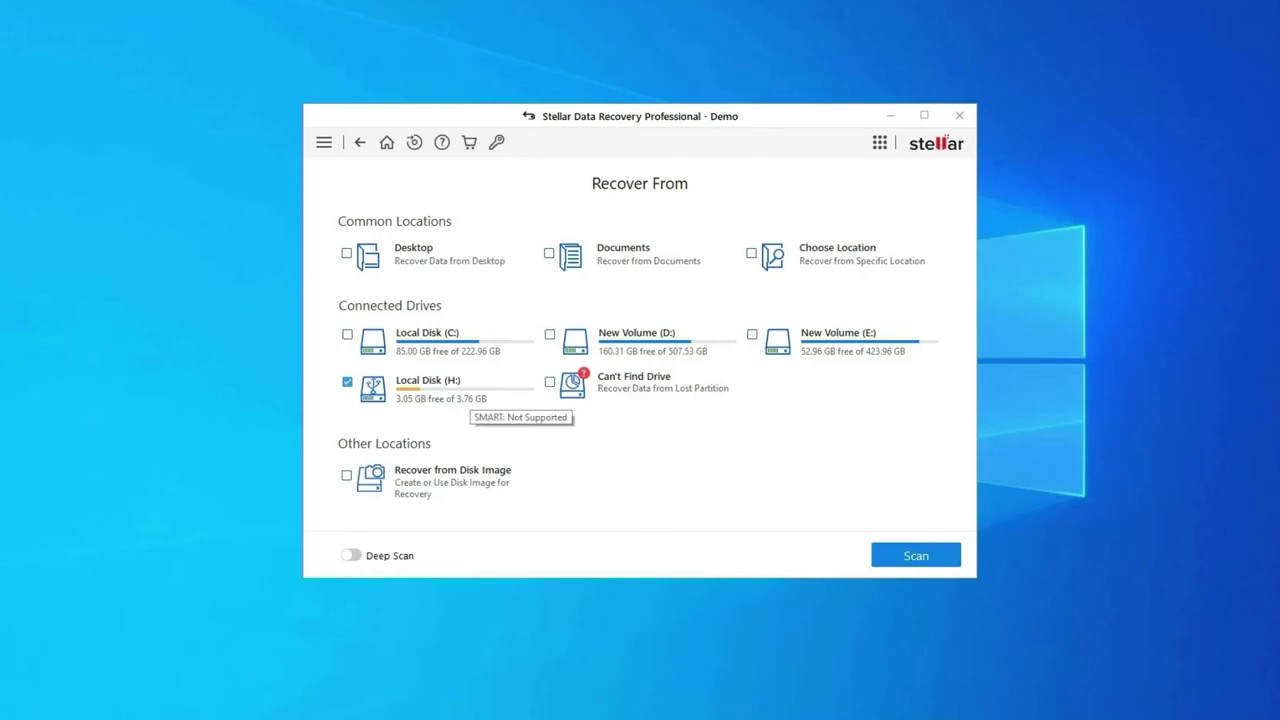
click(347, 381)
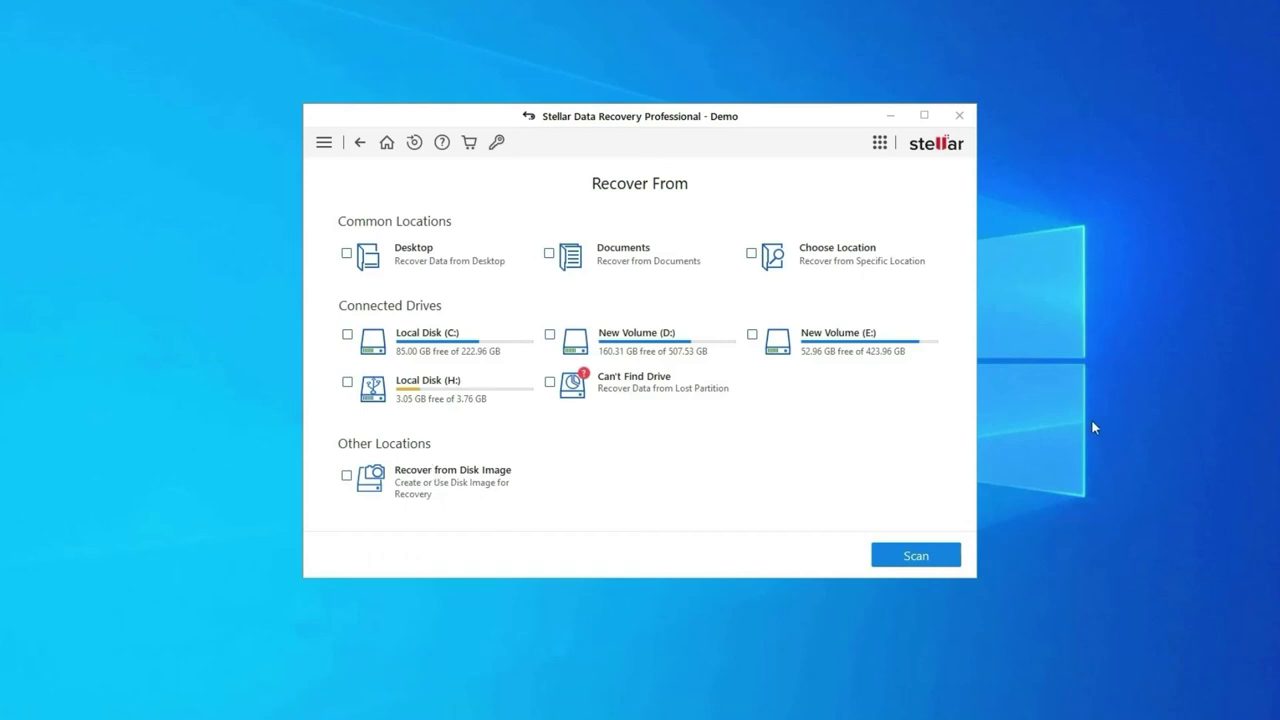
click(457, 395)
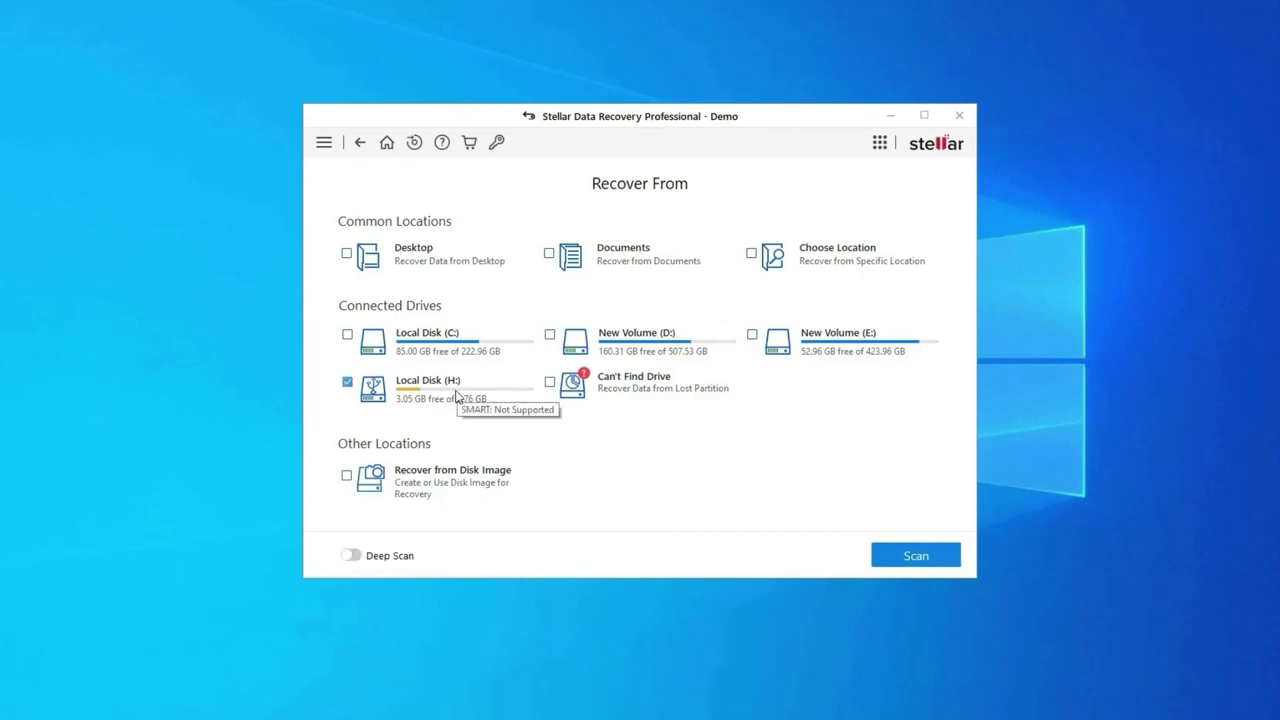
click(917, 558)
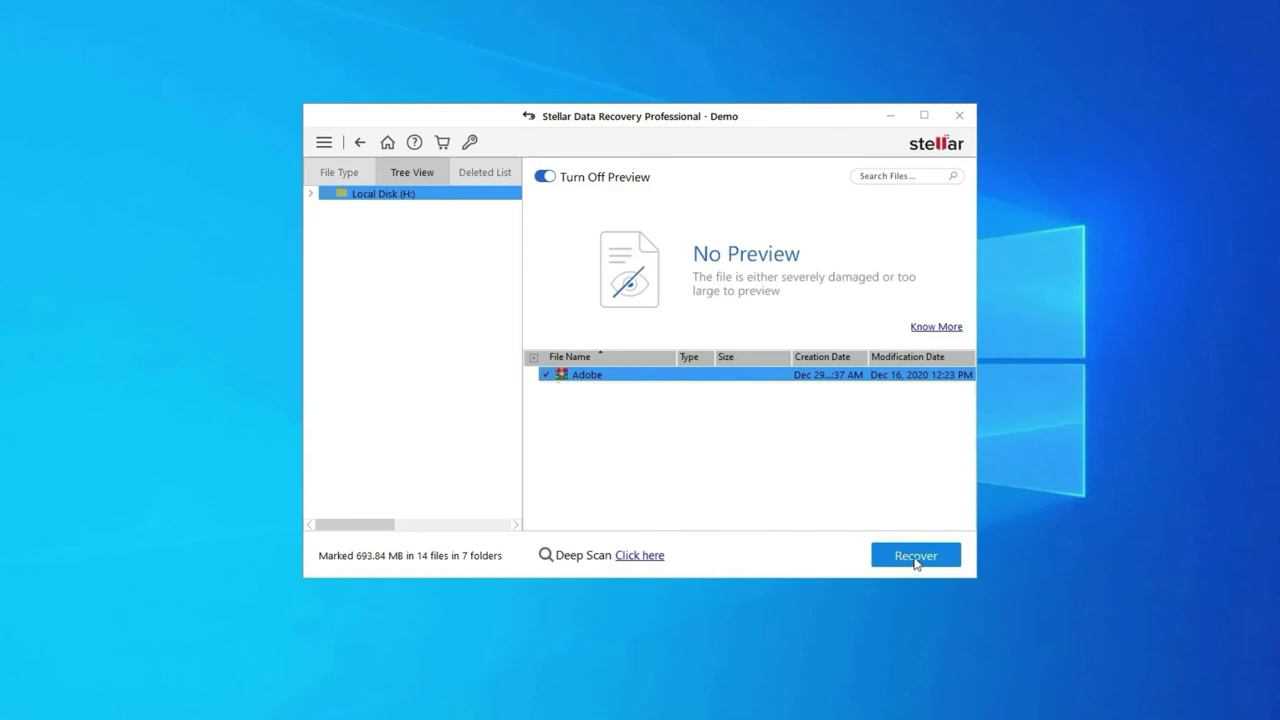
click(916, 560)
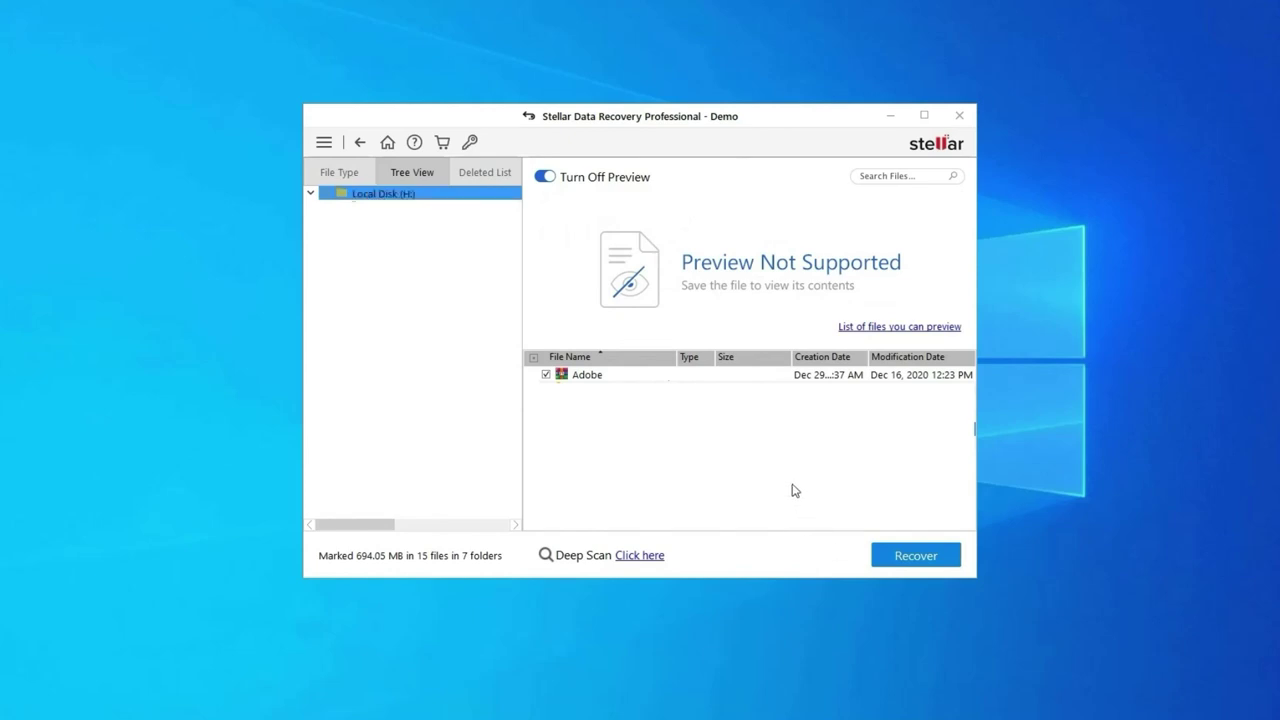
click(546, 375)
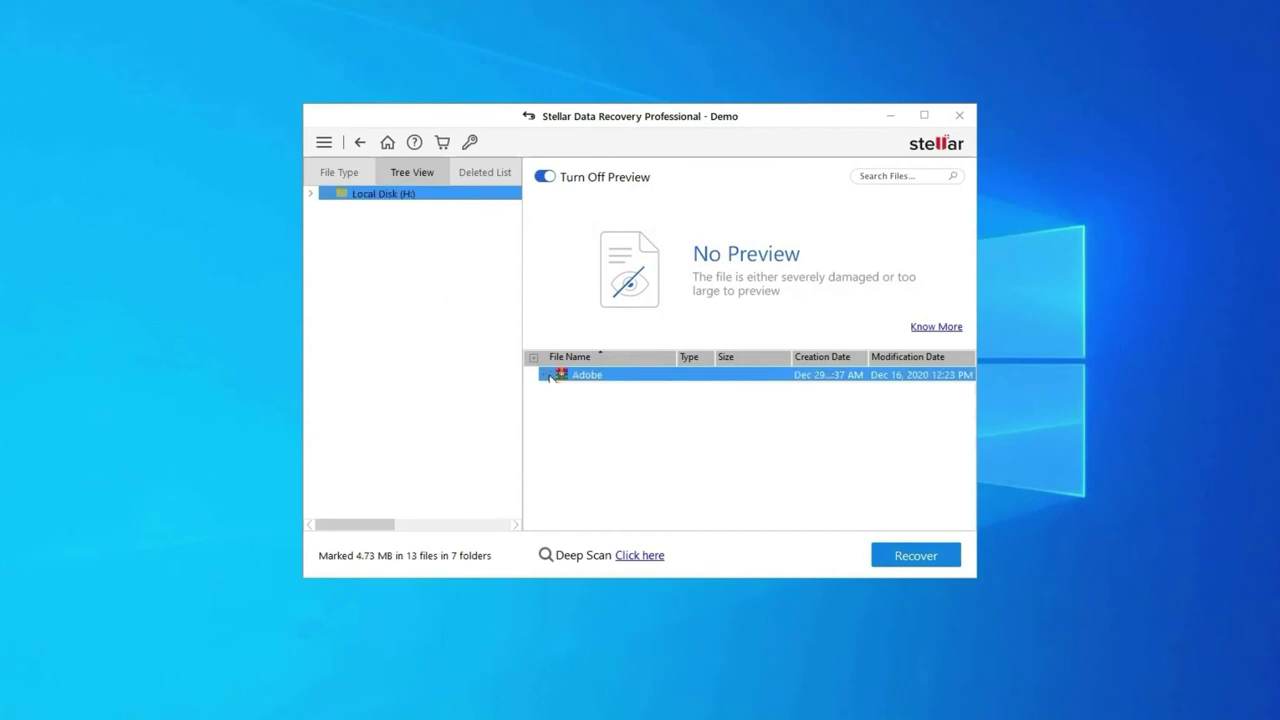